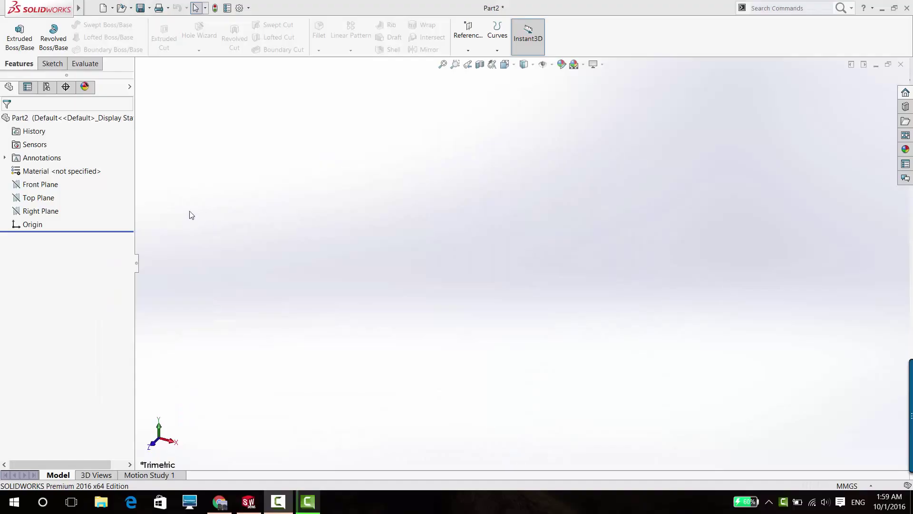
Step: Start an extrusion sketch on the Top Plane with a centre rectangle anchored at the origin
click(15, 44)
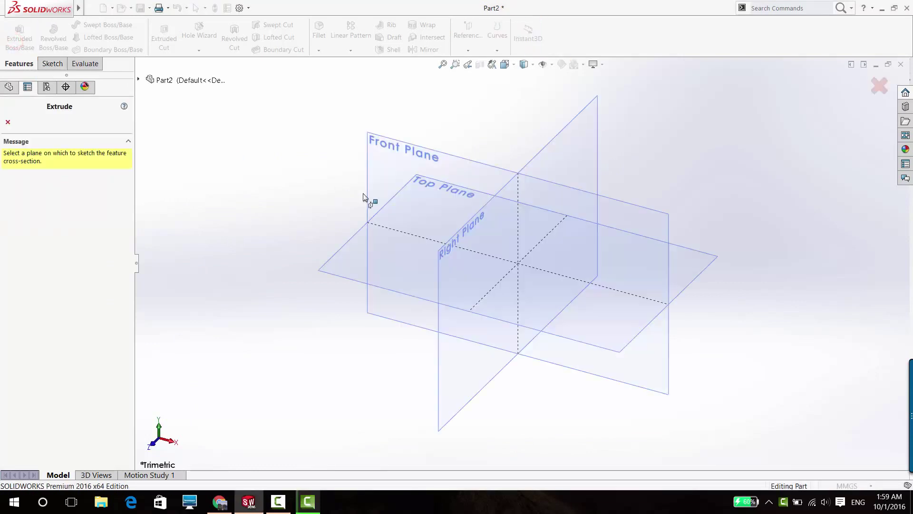
click(352, 235)
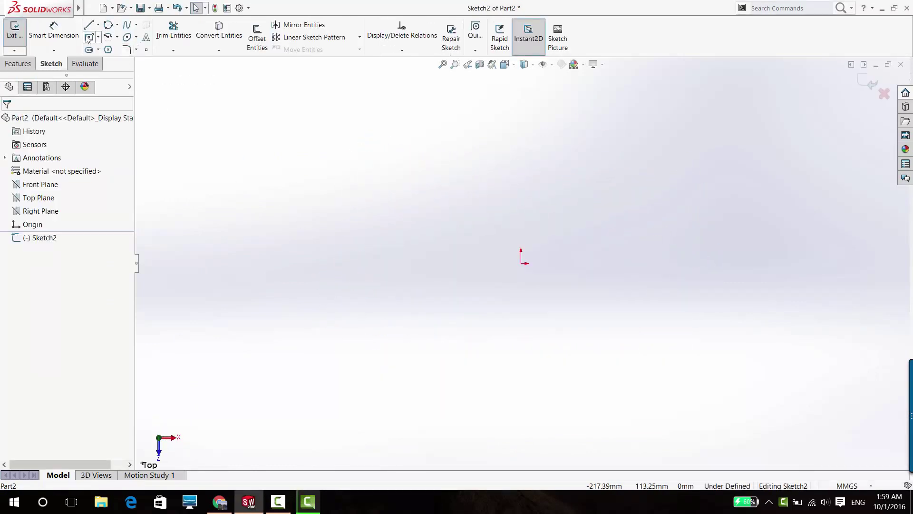
click(88, 38)
click(523, 262)
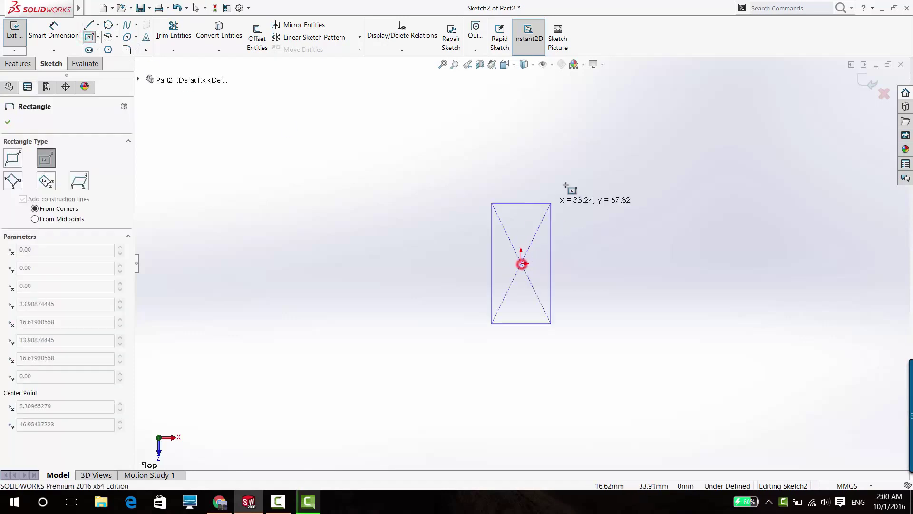
Step: Finish the centre rectangle and dimension its width to 75 mm (60+15)
click(736, 171)
click(54, 31)
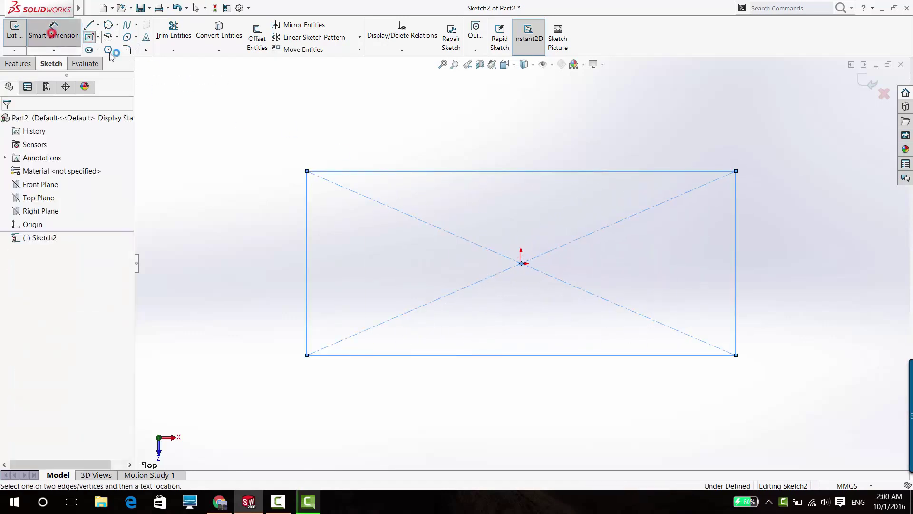
click(367, 171)
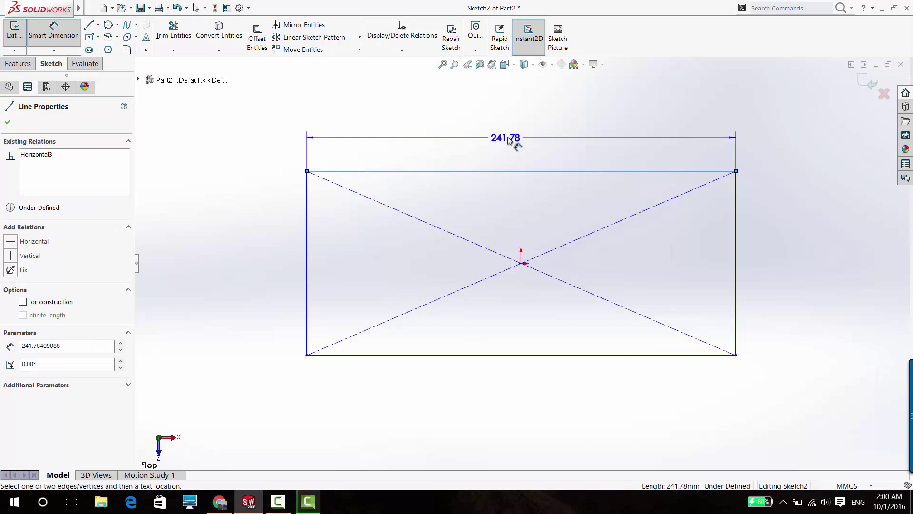
click(508, 138)
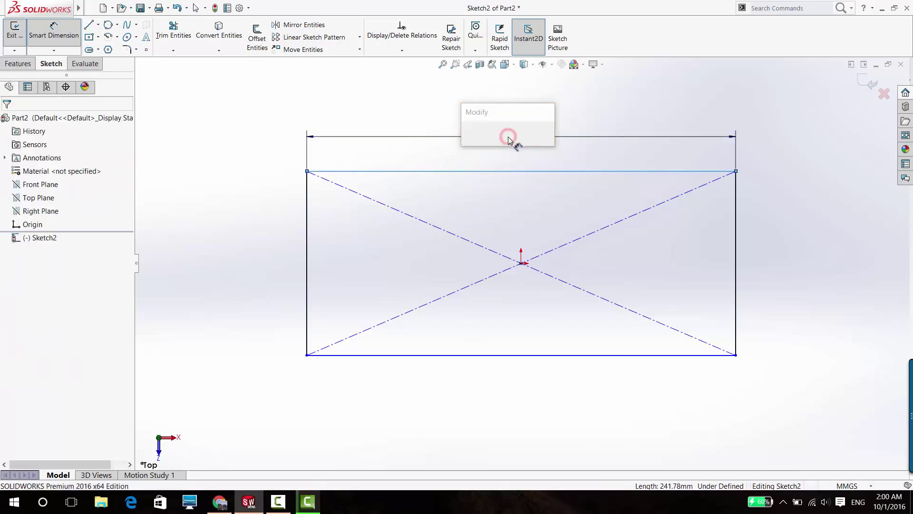
text(60)
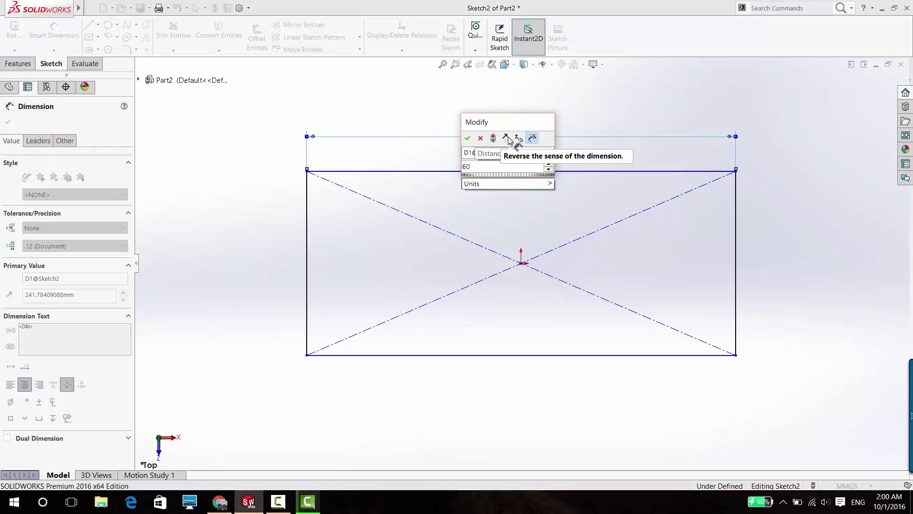
text(+)
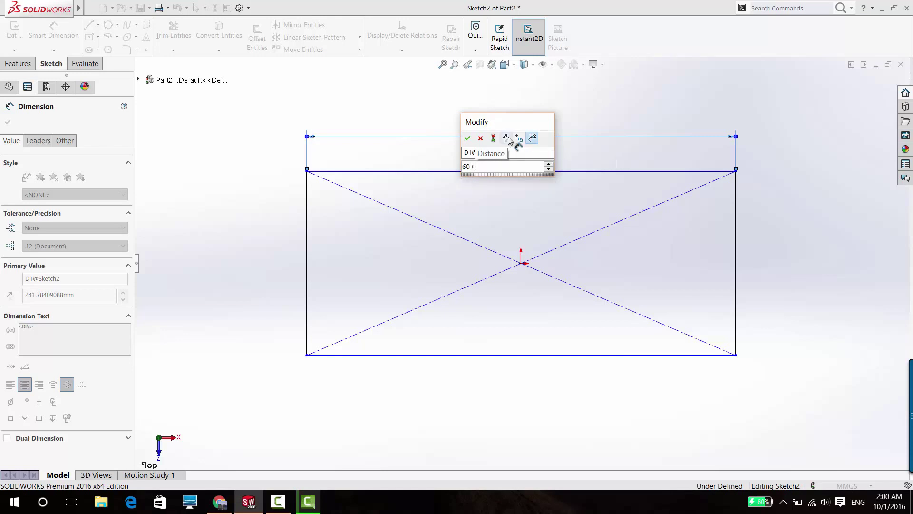
text(15)
key(Return)
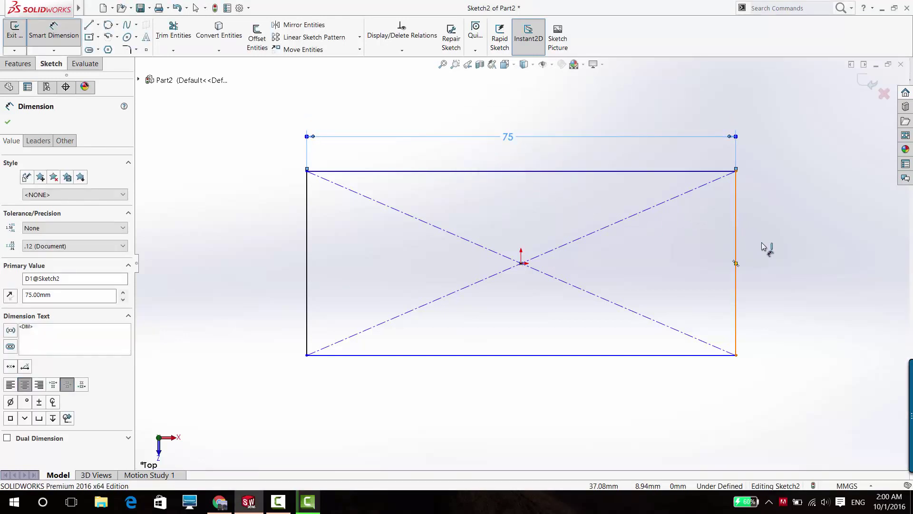
Step: Dimension the rectangle's height to 30 mm, fully defining the sketch
click(736, 257)
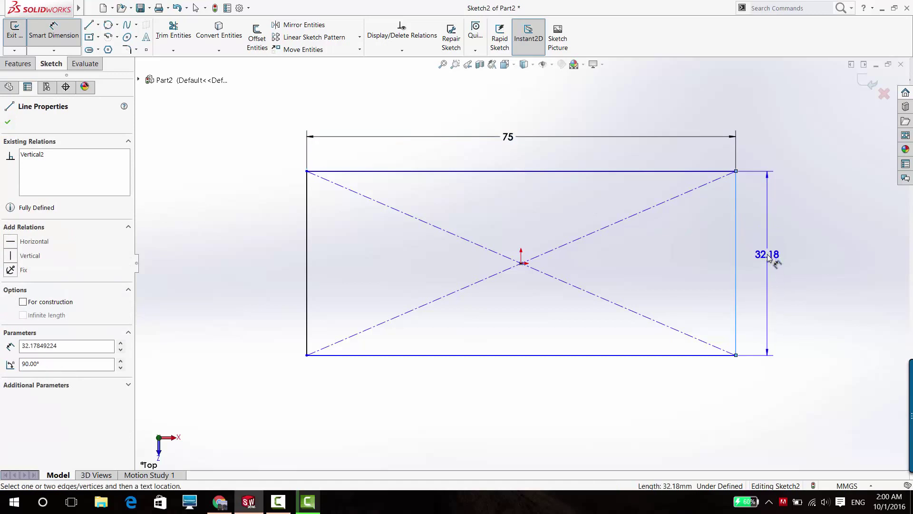
click(768, 256)
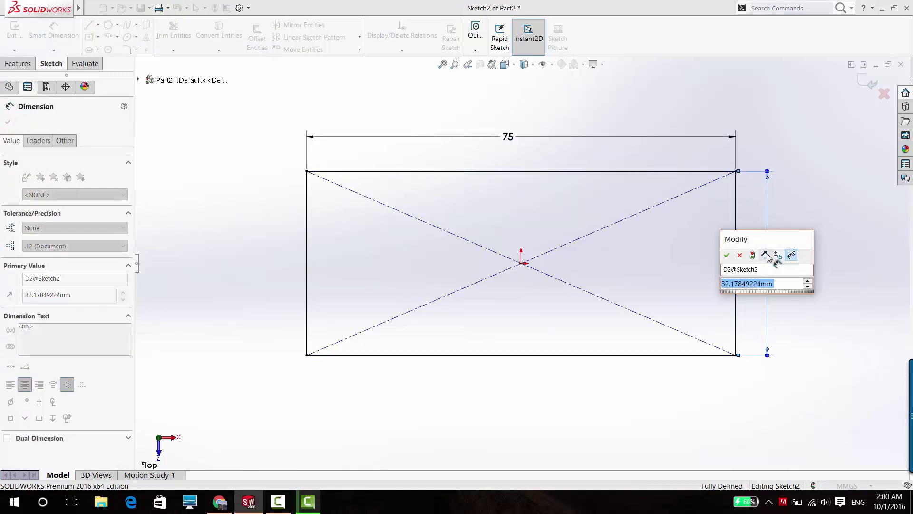
text(12)
key(BackSpace)
key(BackSpace)
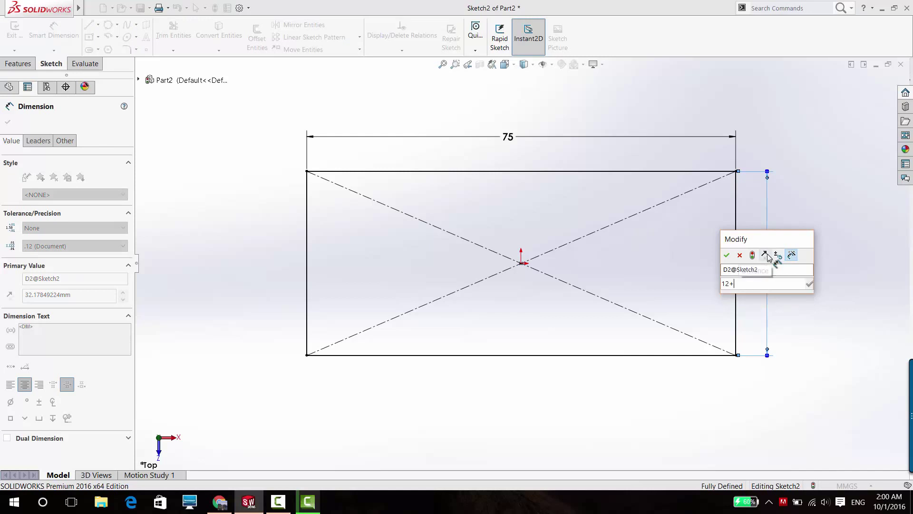
text(30)
key(Return)
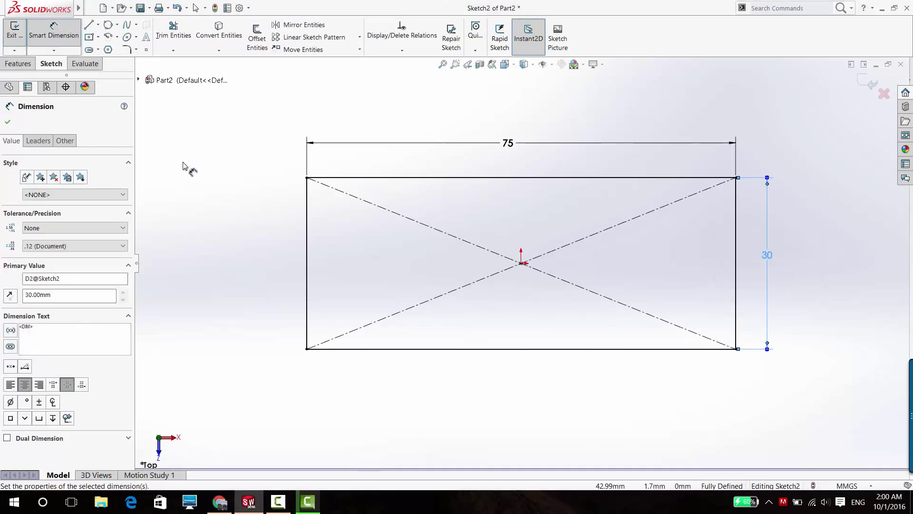
click(872, 83)
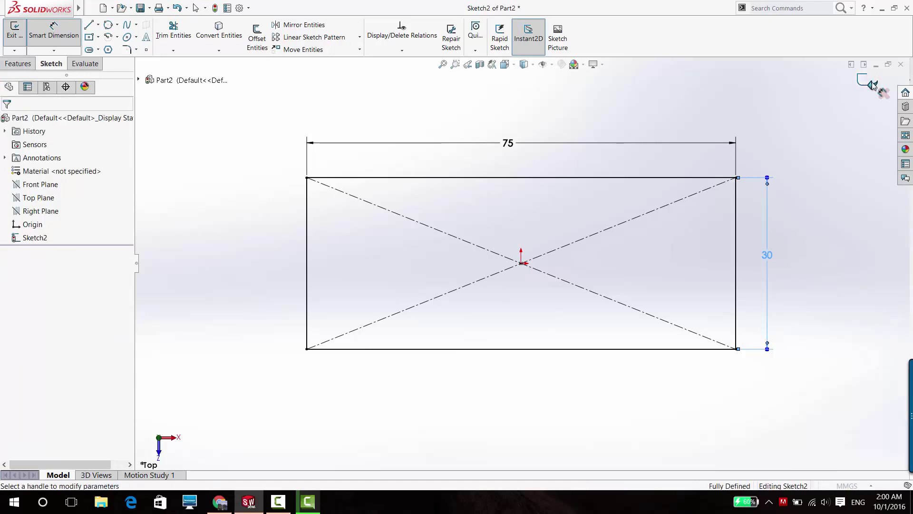
Step: Extrude the 75 × 30 rectangle Blind to a depth of 9 mm
key(e)
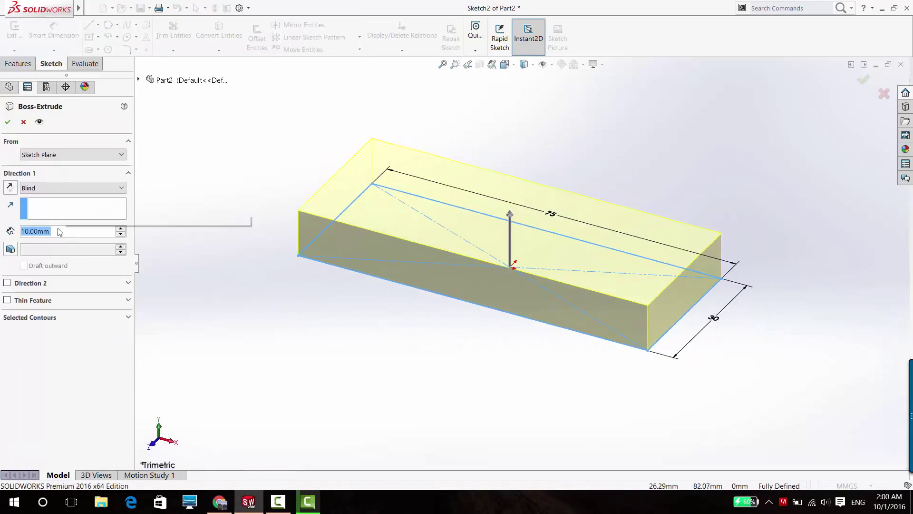
scroll(58, 231, down, 1)
text(9)
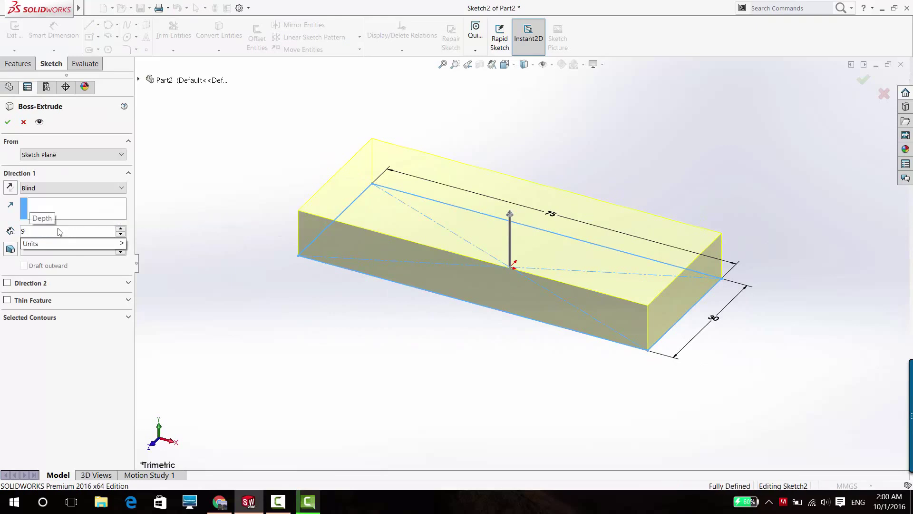
key(Return)
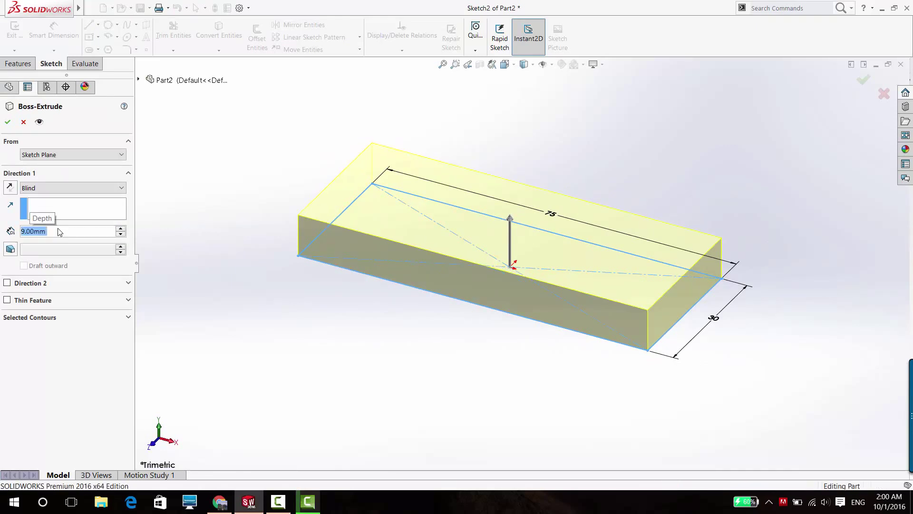
Step: Start Sketch3 on the block's top face and convert the face outline into sketch lines
click(400, 228)
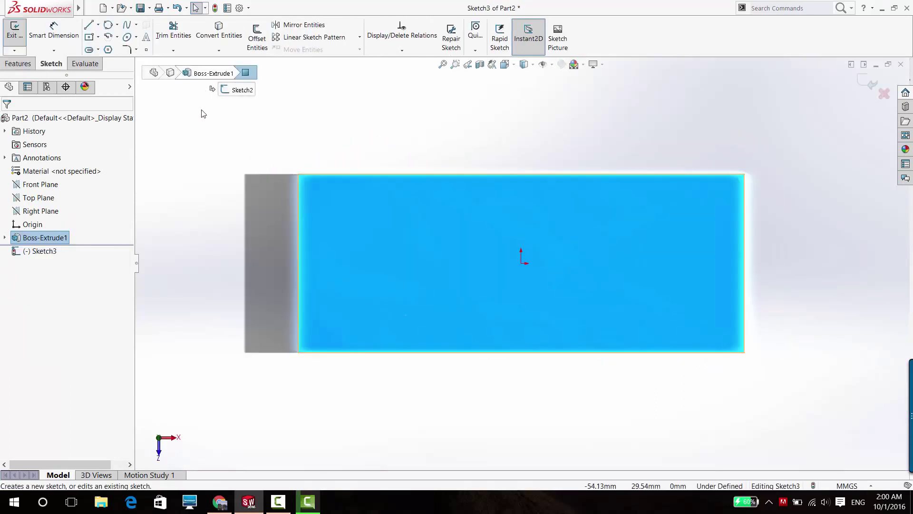
key(l)
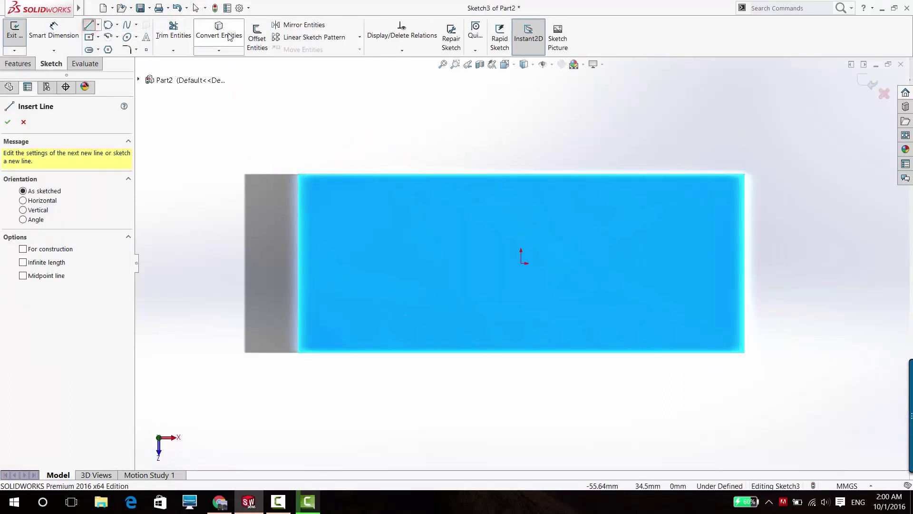
click(229, 38)
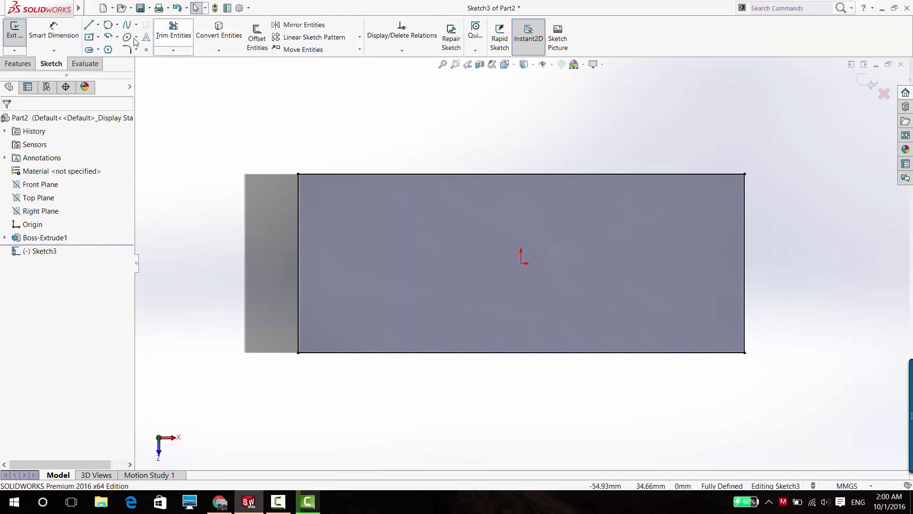
key(l)
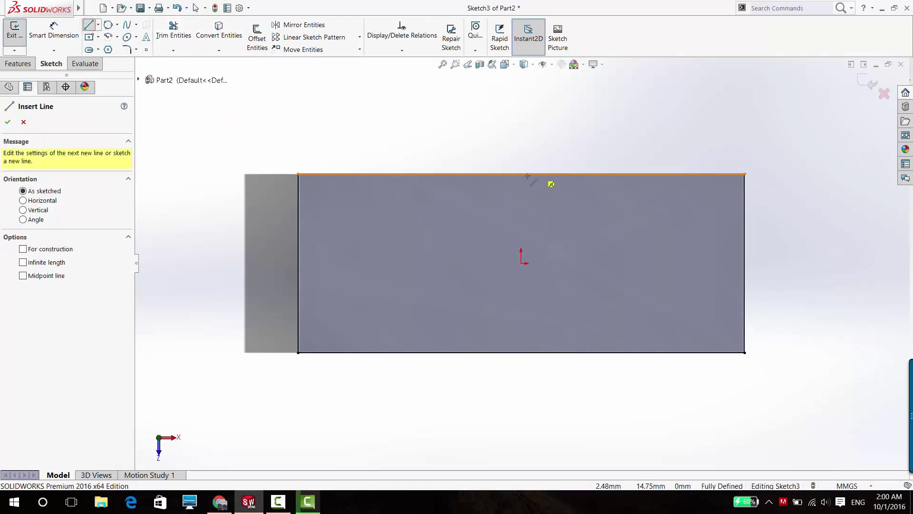
key(Escape)
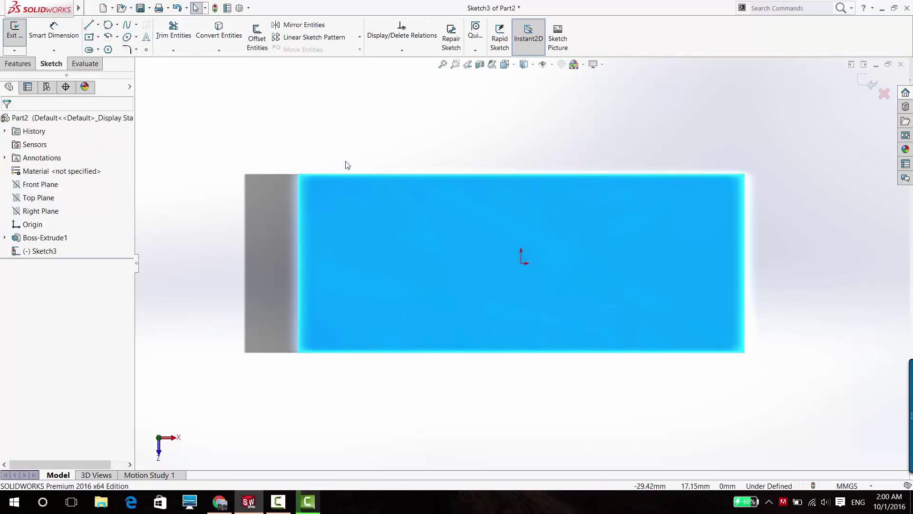
click(346, 161)
click(222, 39)
click(388, 200)
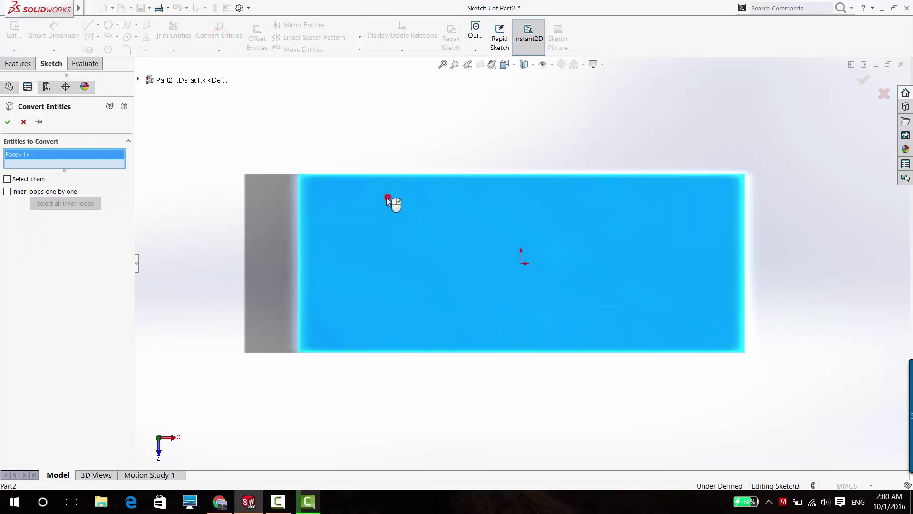
click(8, 122)
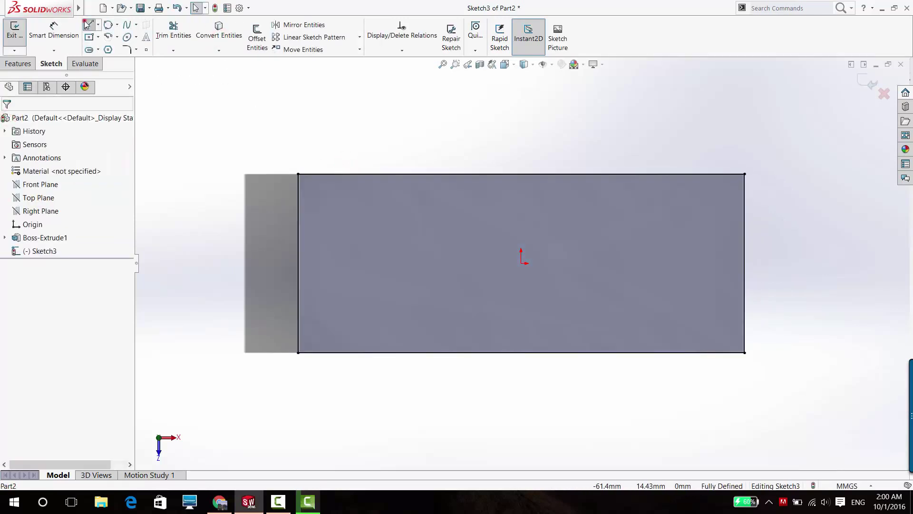
Step: Draw a vertical dividing line from the rectangle's top edge to its bottom edge
click(87, 25)
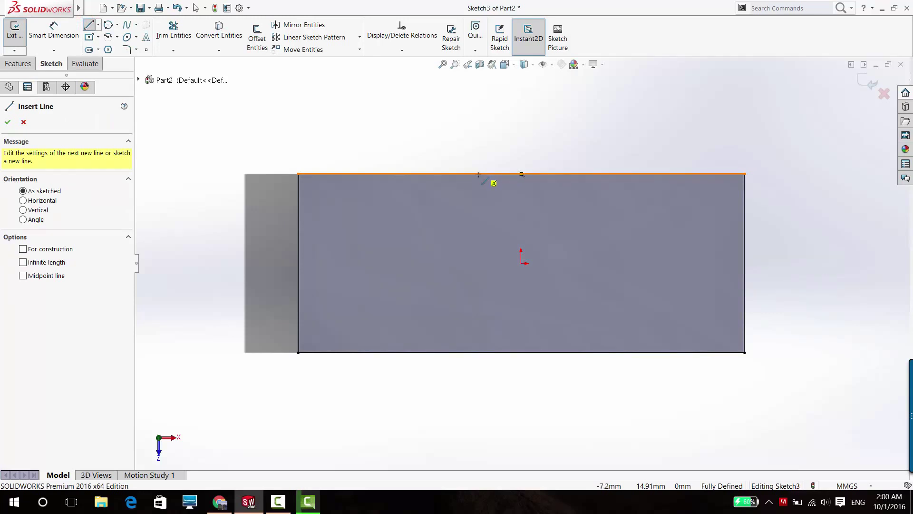
click(479, 174)
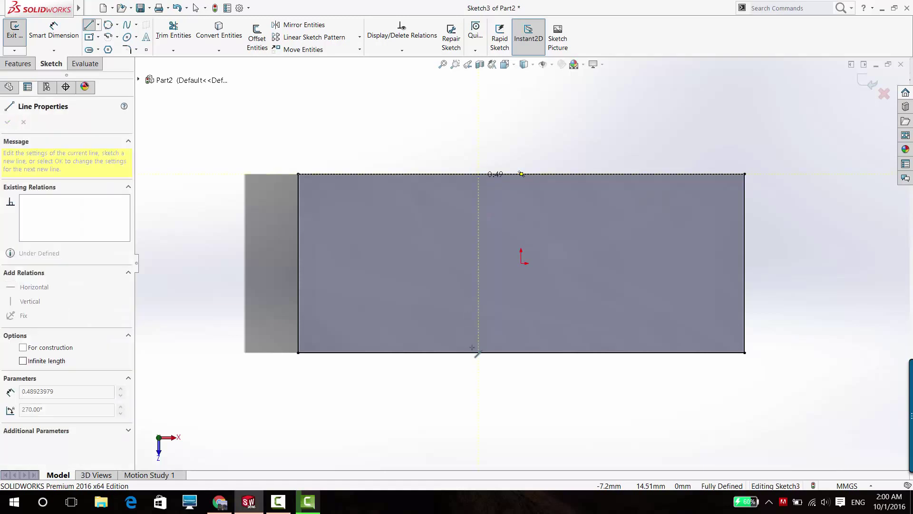
click(482, 352)
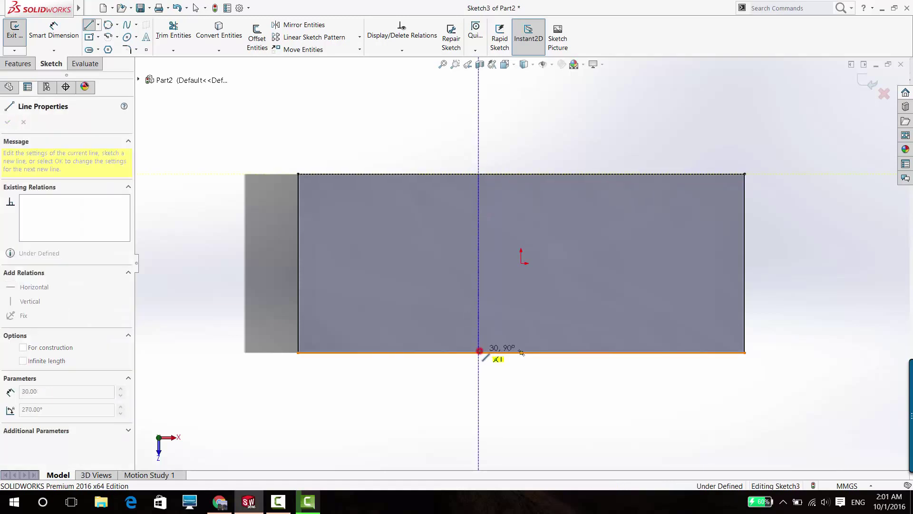
right_click(504, 174)
key(Escape)
key(Escape)
Step: Dimension the dividing line from the right edge at 60 mm, then edit it to 42 mm
key(d)
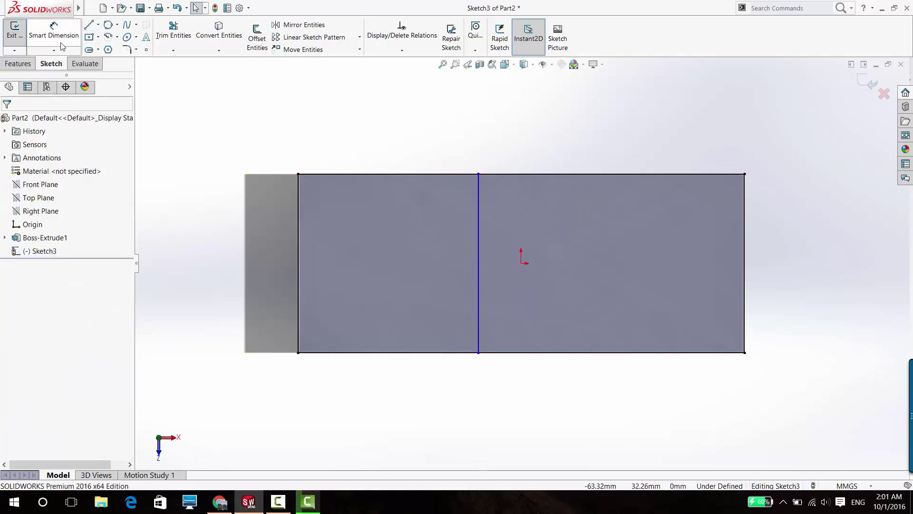
click(477, 202)
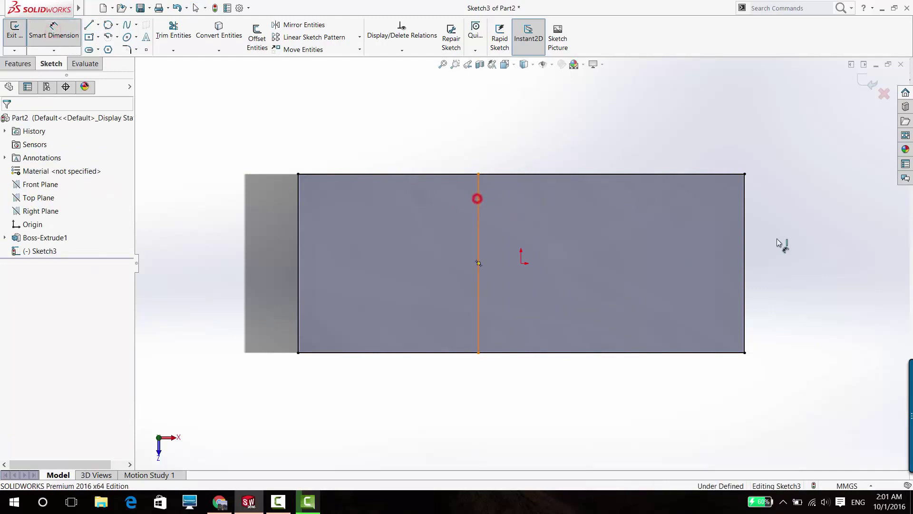
click(745, 228)
click(622, 396)
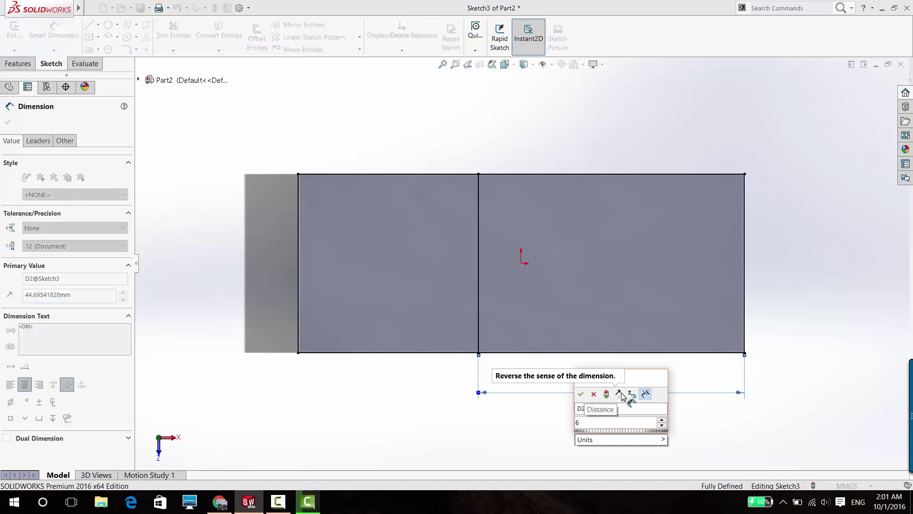
text(60)
key(Return)
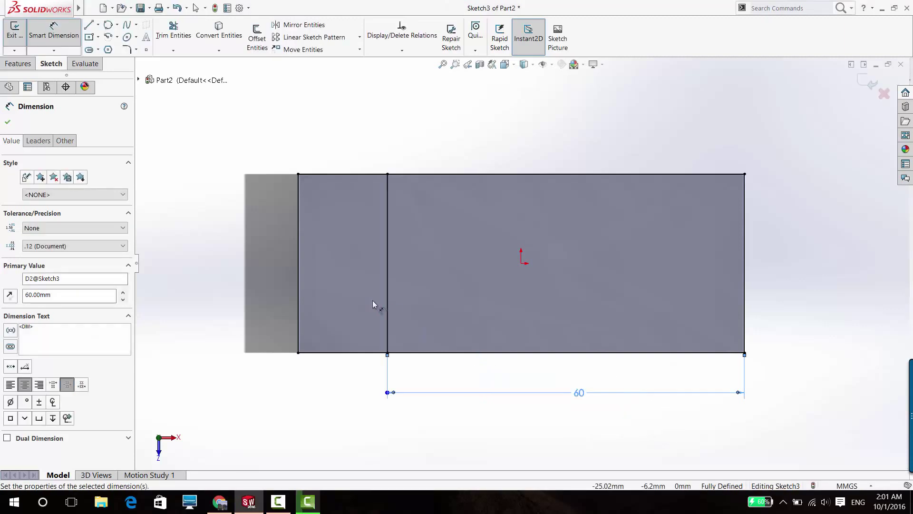
mouse_move(462, 425)
middle_down()
mouse_move(466, 241)
mouse_move(444, 243)
mouse_move(462, 240)
middle_up()
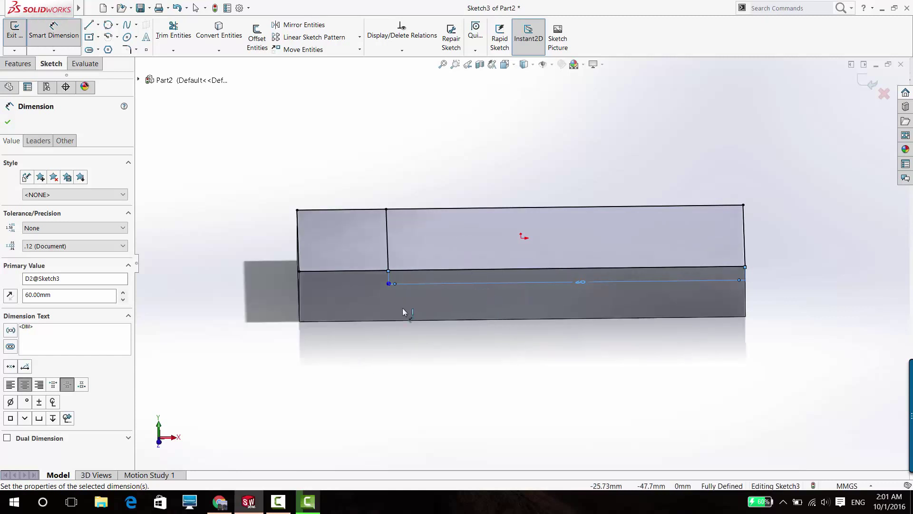
double_click(584, 284)
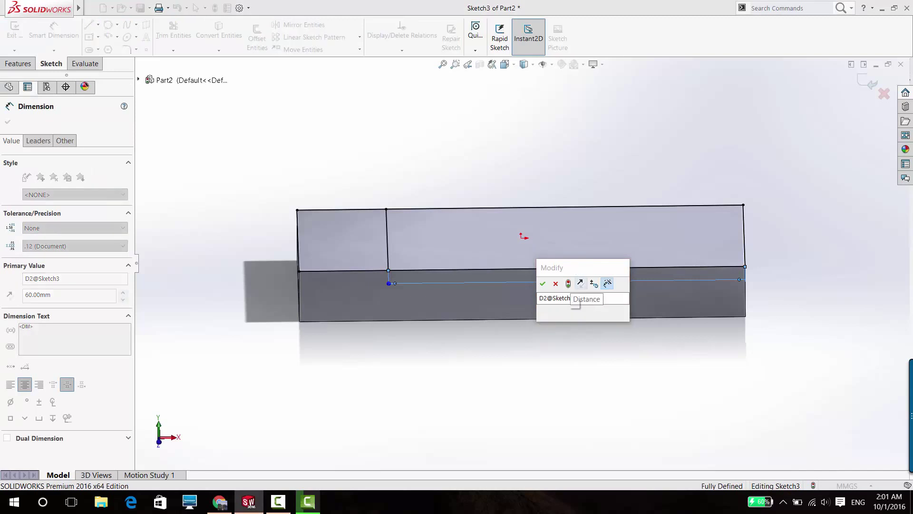
text(42)
key(Return)
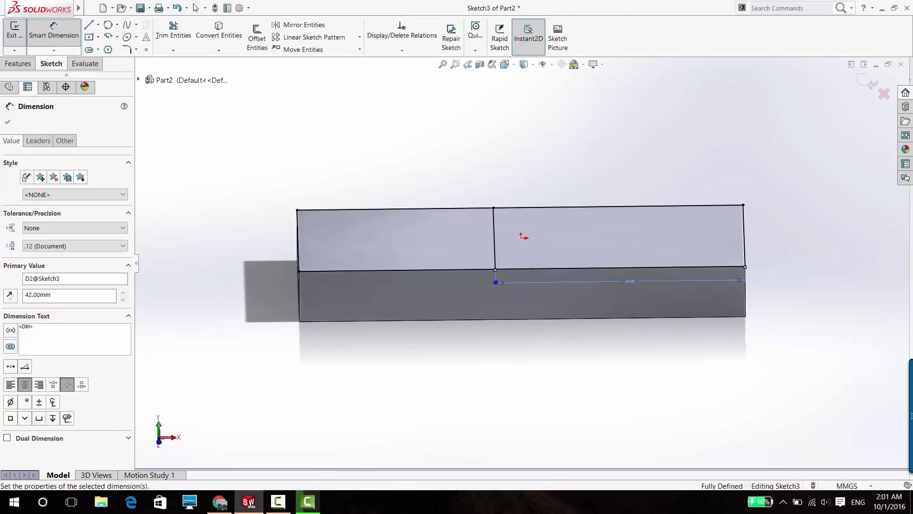
Step: Extrude the left region of Sketch3 21 mm upward as Boss-Extrude2
click(24, 64)
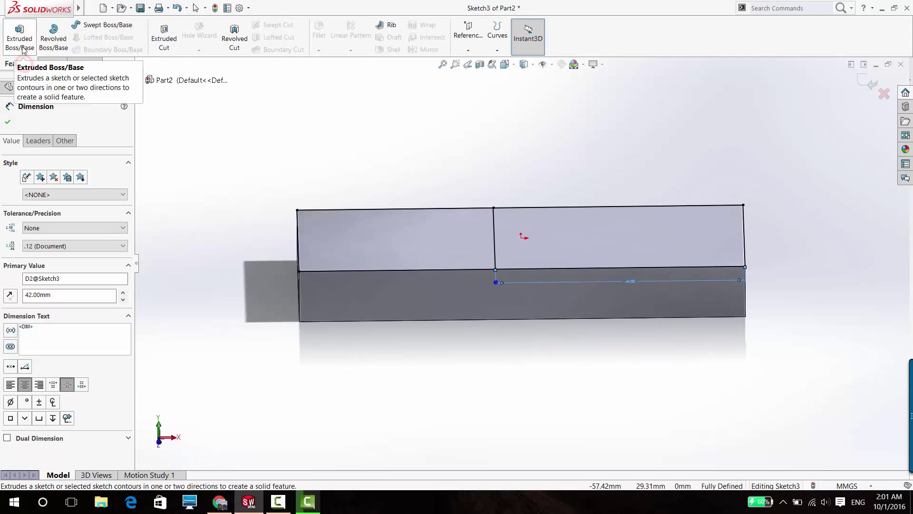
click(21, 48)
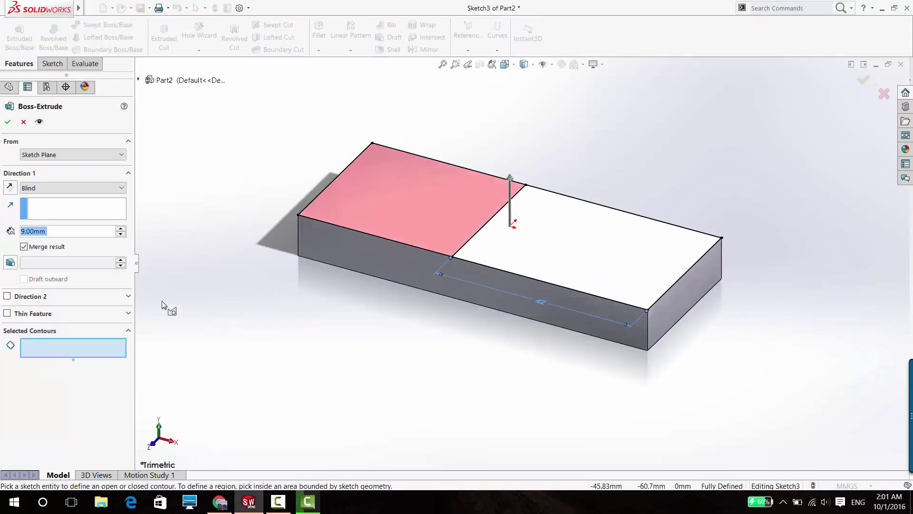
click(395, 210)
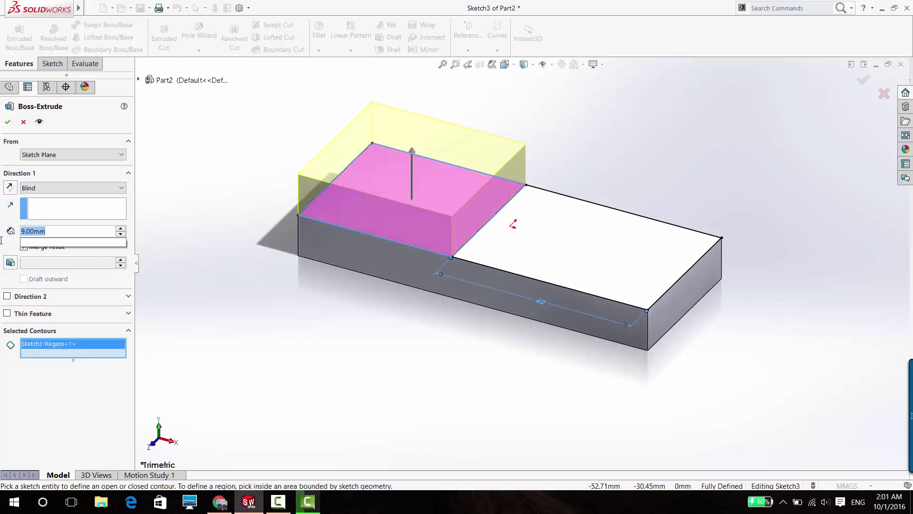
text(21)
key(Return)
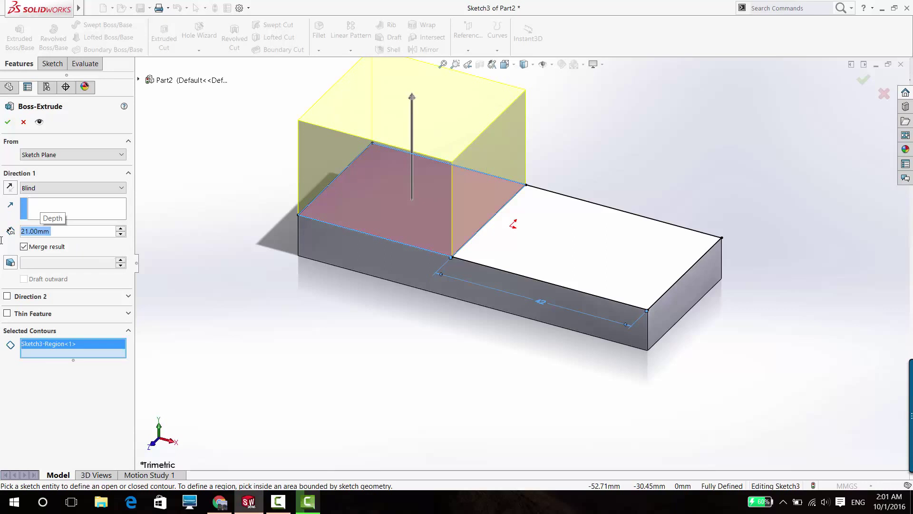
key(Return)
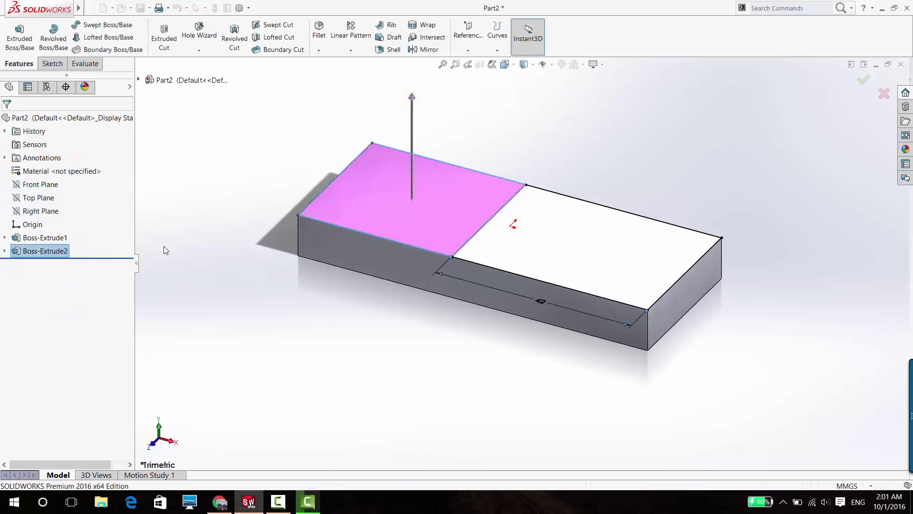
scroll(224, 255, up, 3)
scroll(426, 219, down, 3)
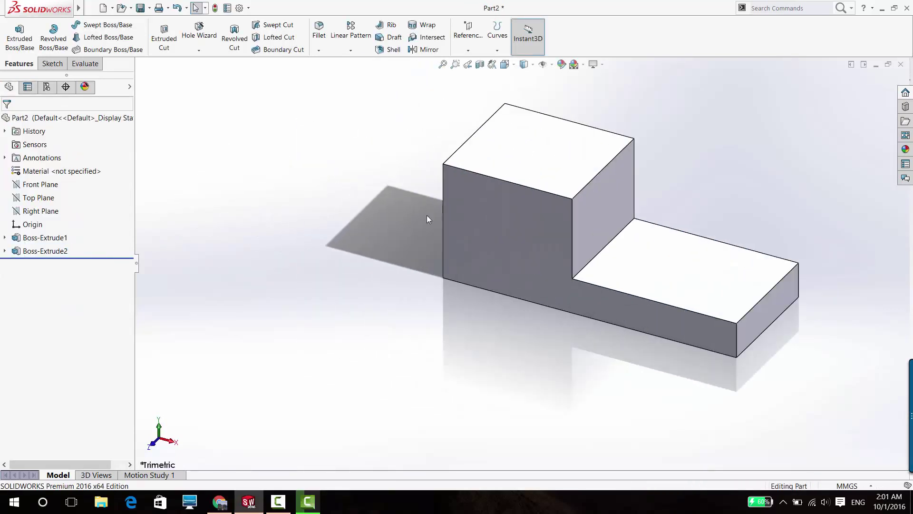
scroll(572, 224, down, 2)
scroll(249, 235, up, 2)
mouse_move(404, 209)
middle_down()
mouse_move(500, 198)
mouse_move(422, 216)
mouse_move(478, 210)
middle_up()
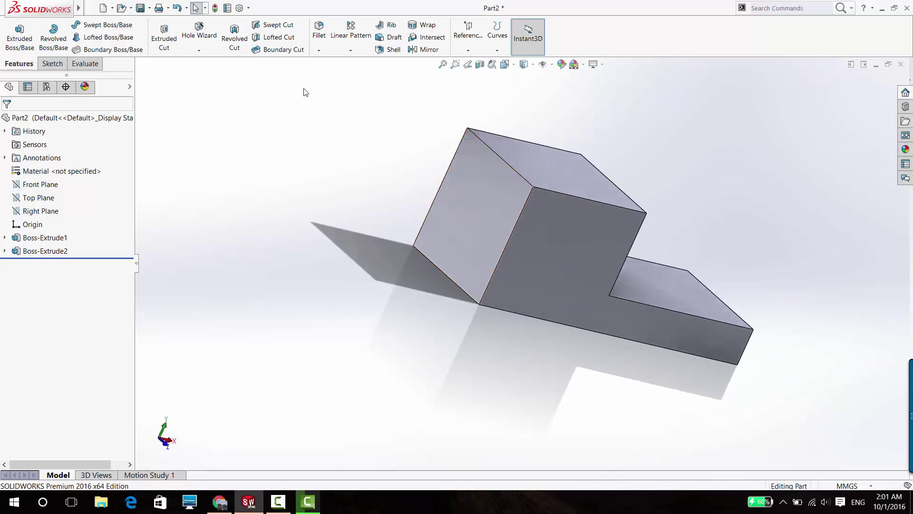
Step: Apply a full-round fillet to the raised block's end using both side faces and the end face
click(318, 34)
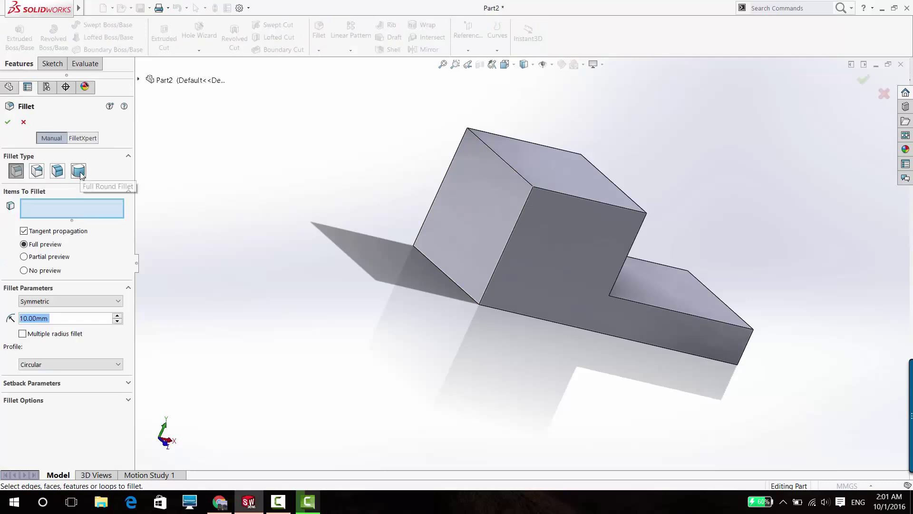
click(79, 172)
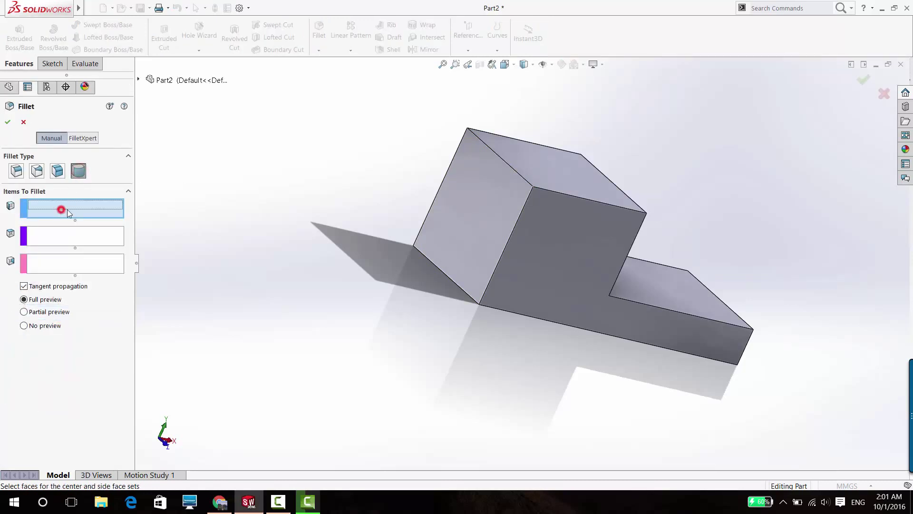
click(584, 242)
click(100, 243)
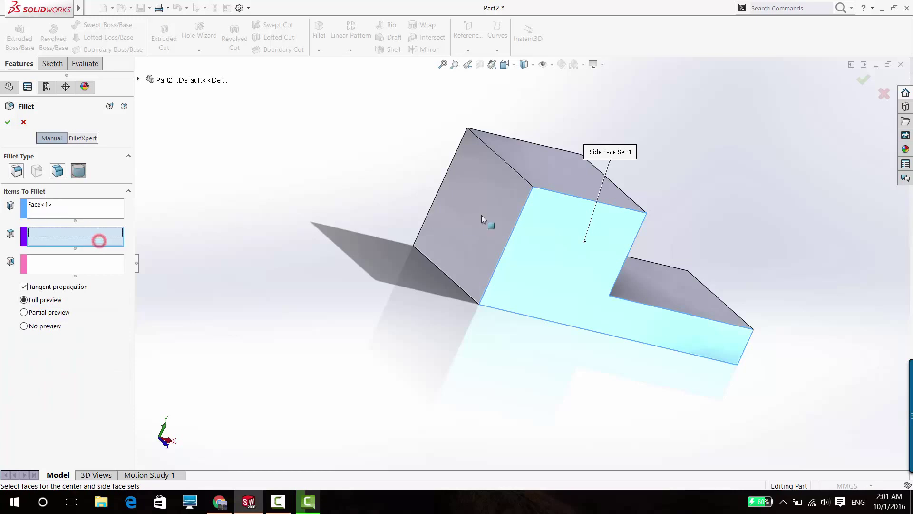
click(507, 199)
click(105, 260)
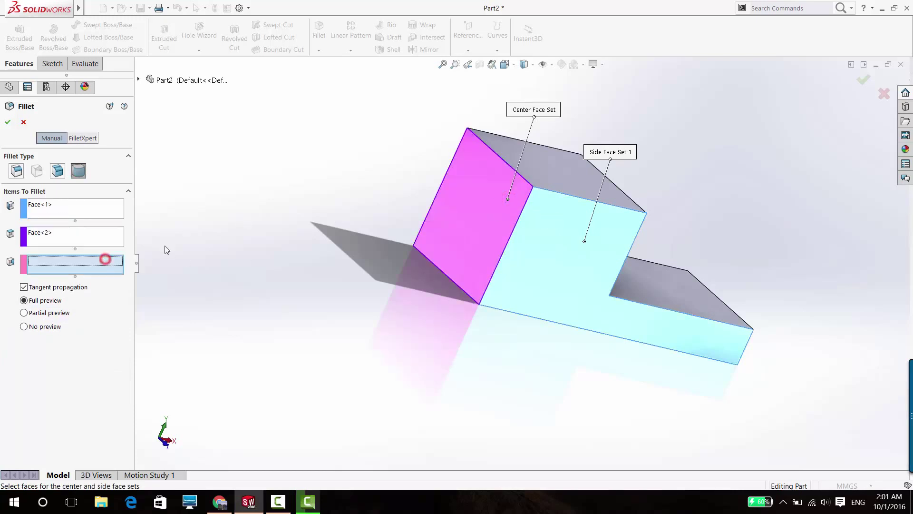
mouse_move(273, 213)
middle_down()
mouse_move(375, 271)
mouse_move(577, 277)
middle_up()
click(582, 266)
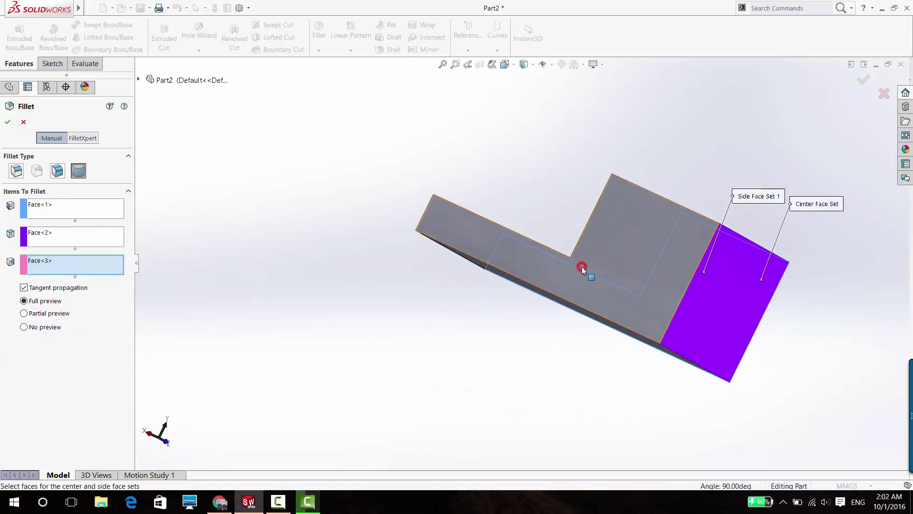
mouse_move(517, 298)
middle_down()
mouse_move(426, 298)
mouse_move(381, 331)
middle_up()
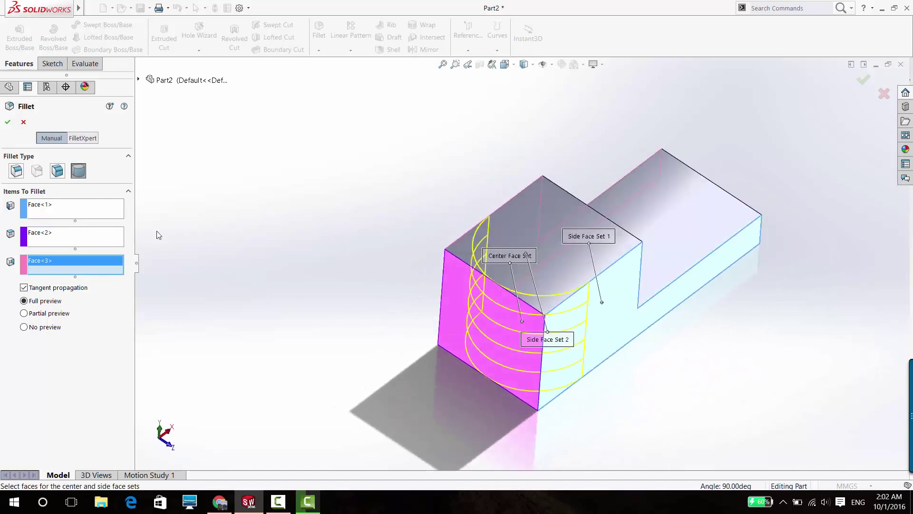
click(8, 123)
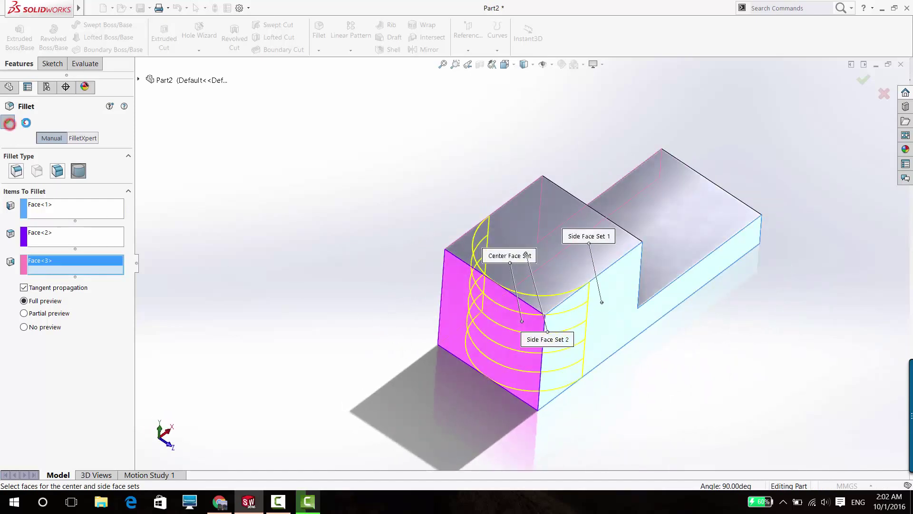
click(366, 213)
click(547, 243)
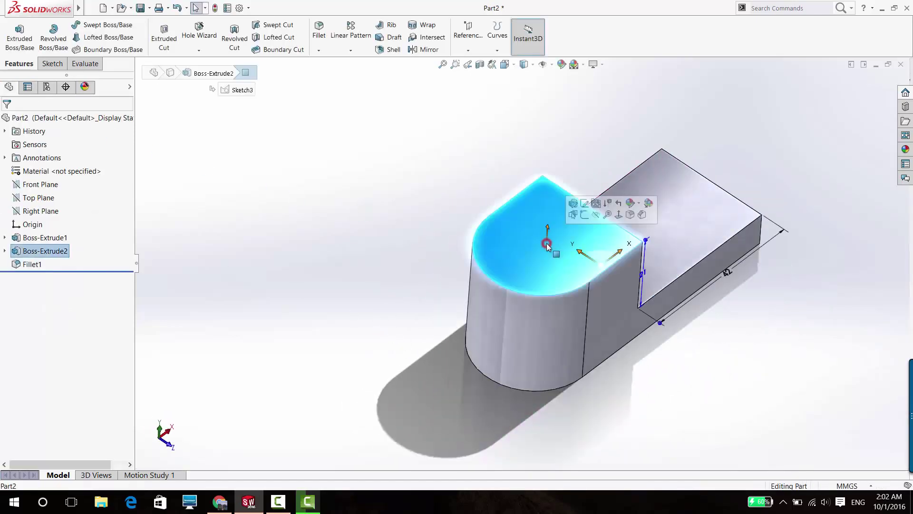
Step: Sketch a 15 mm diameter circle concentric with the round boss on its top face
click(590, 217)
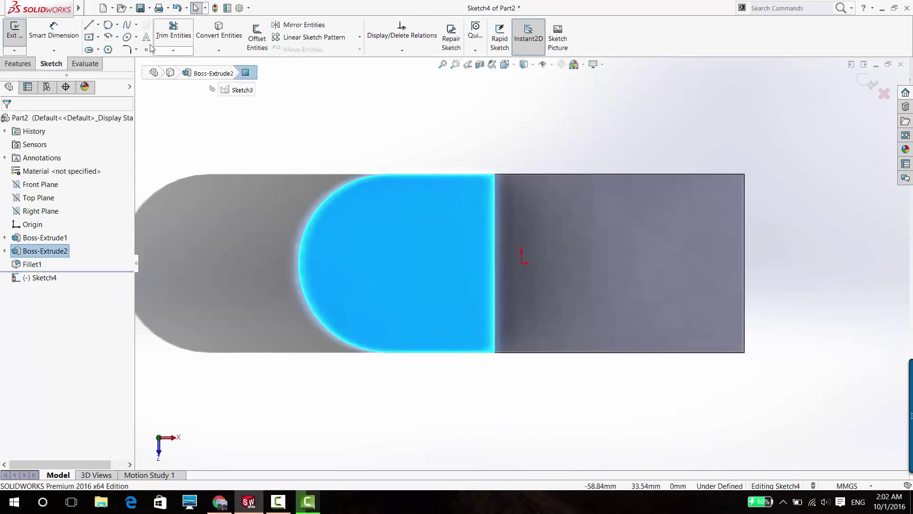
click(117, 24)
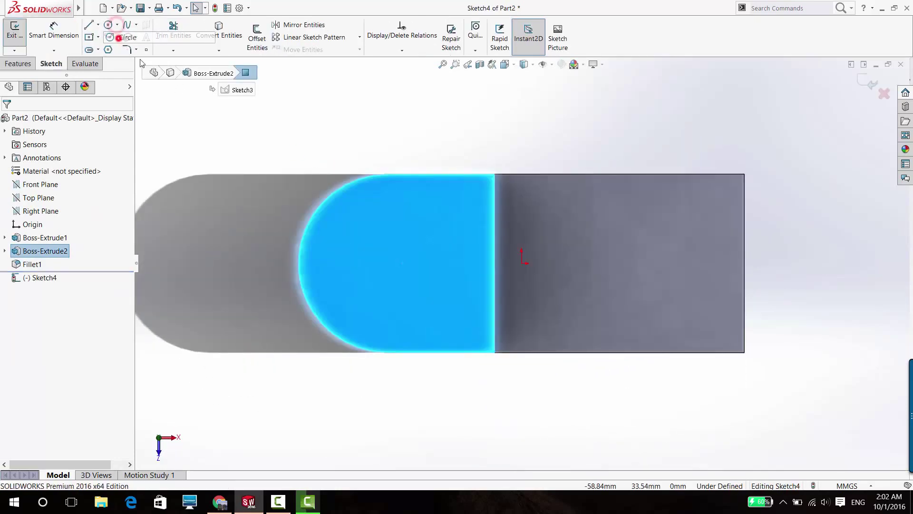
click(388, 263)
click(407, 217)
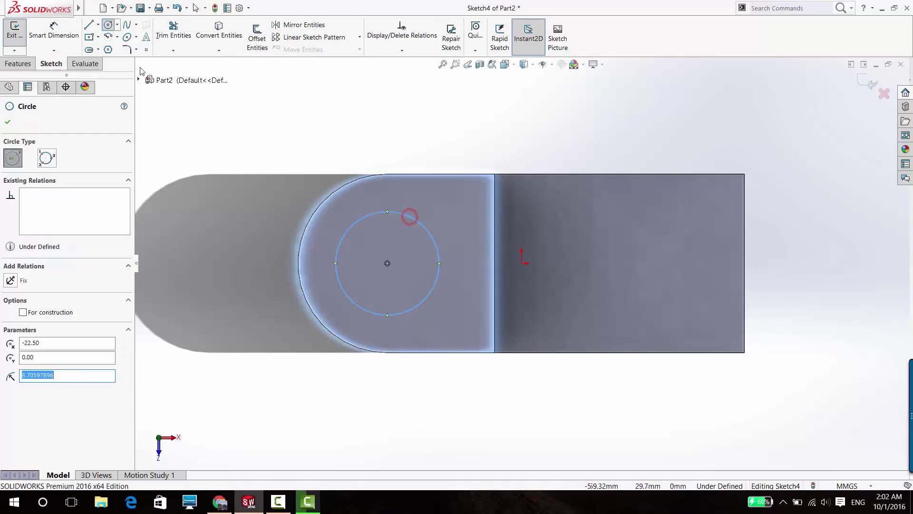
click(66, 33)
click(364, 216)
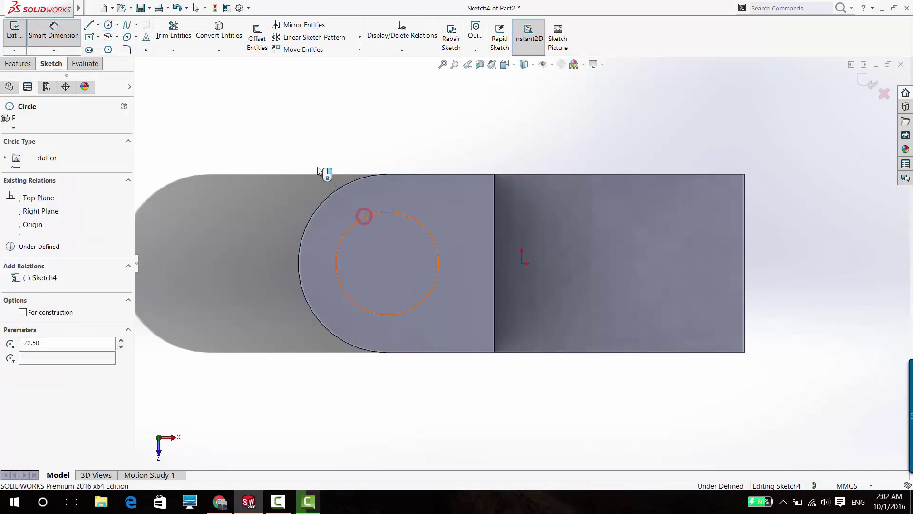
click(303, 164)
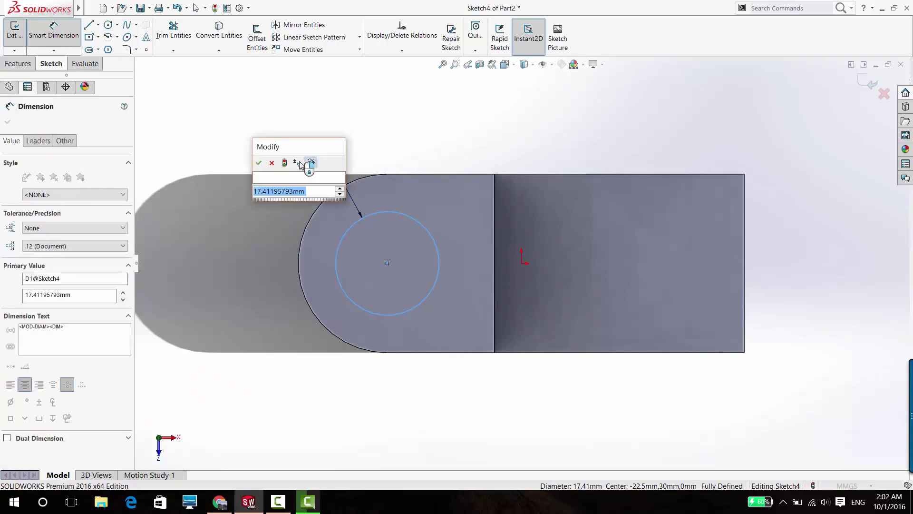
text(15)
key(Return)
Step: Cut the circle Through All to bore the hole as Cut-Extrude1
click(17, 63)
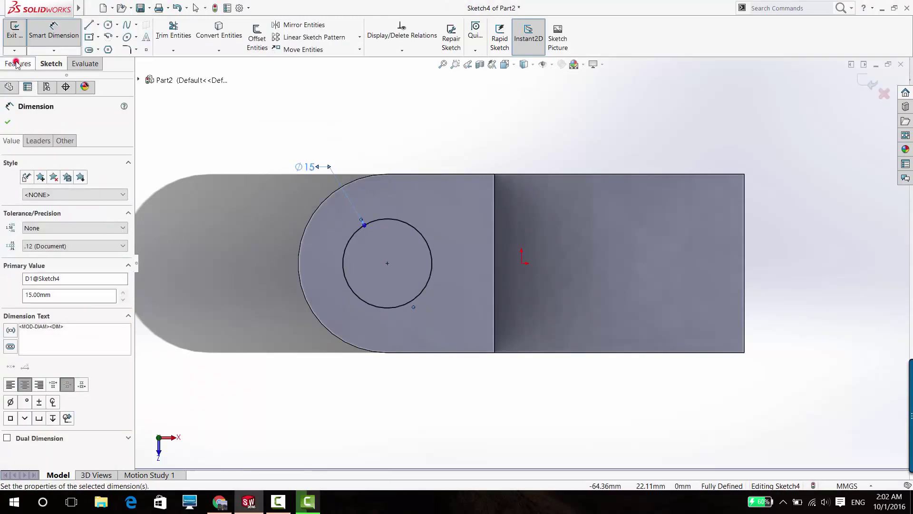
click(164, 38)
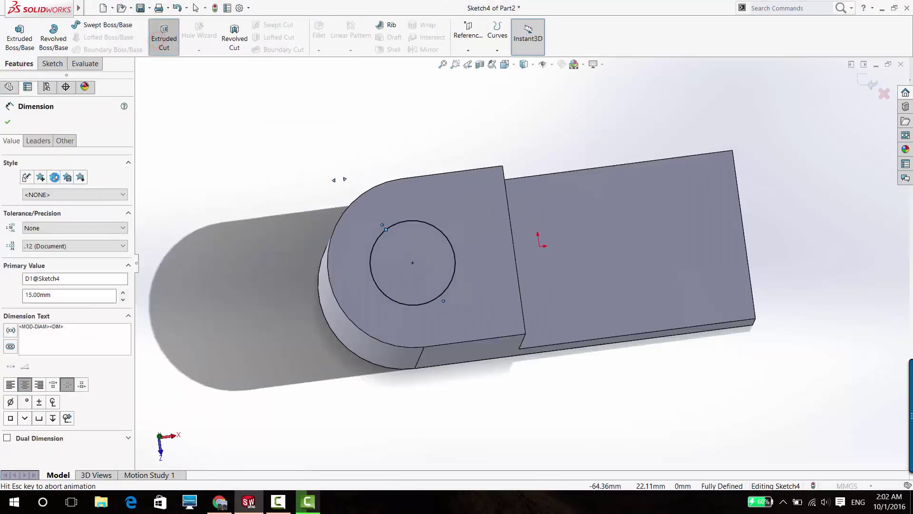
click(47, 188)
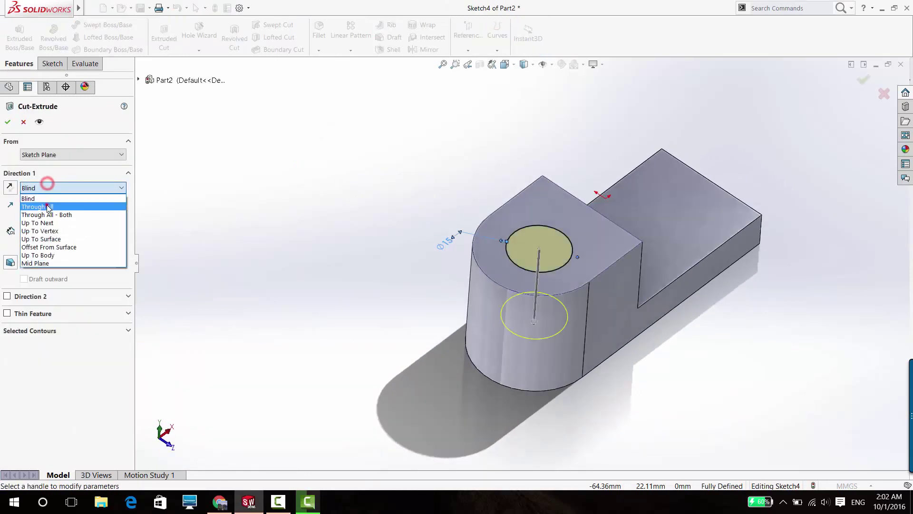
click(47, 205)
click(10, 123)
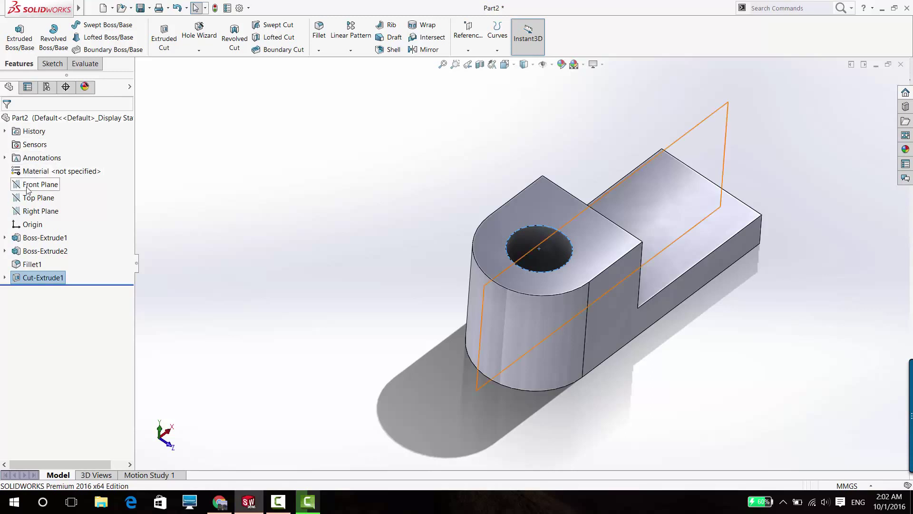
Step: Sketch a diagonal line on the Front Plane from the step's top corner to the lower arm's end
click(34, 188)
click(40, 174)
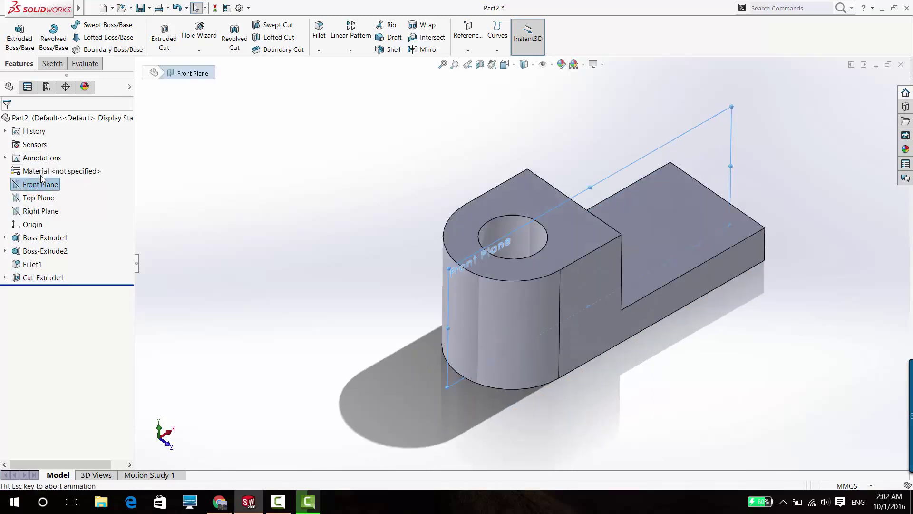
click(90, 26)
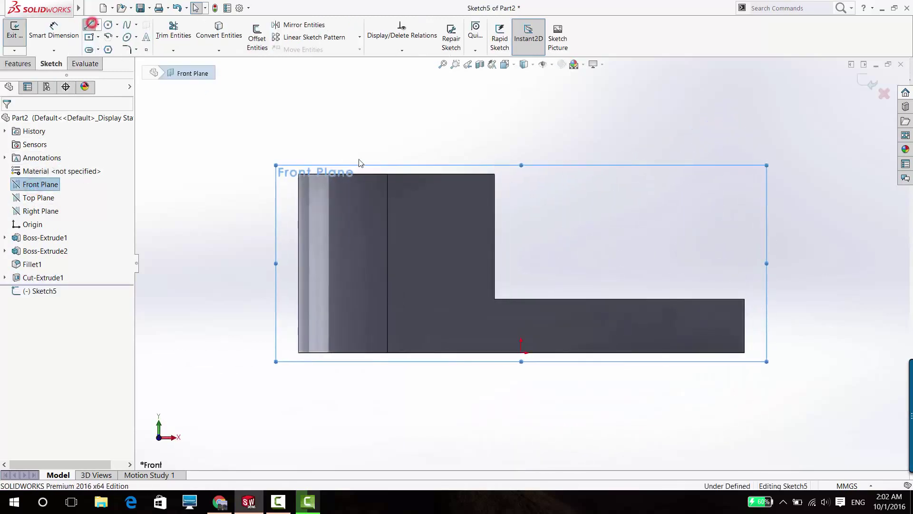
click(494, 174)
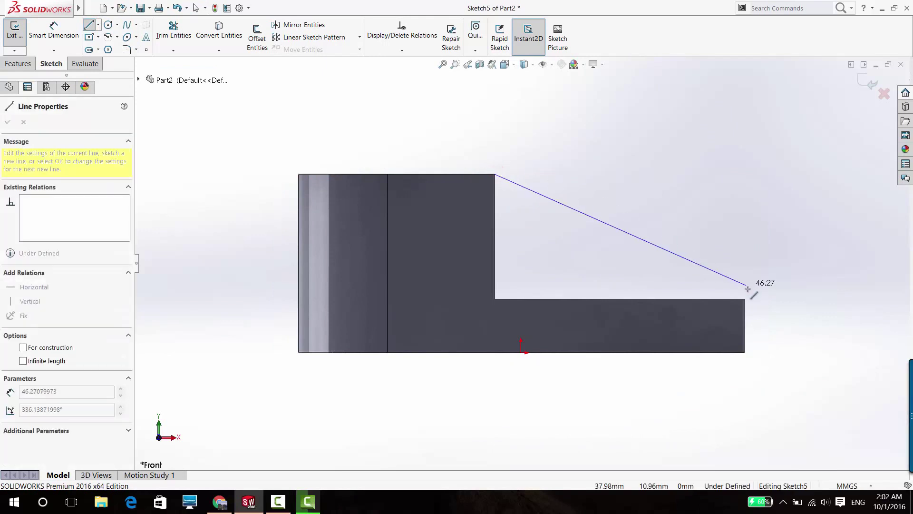
double_click(745, 299)
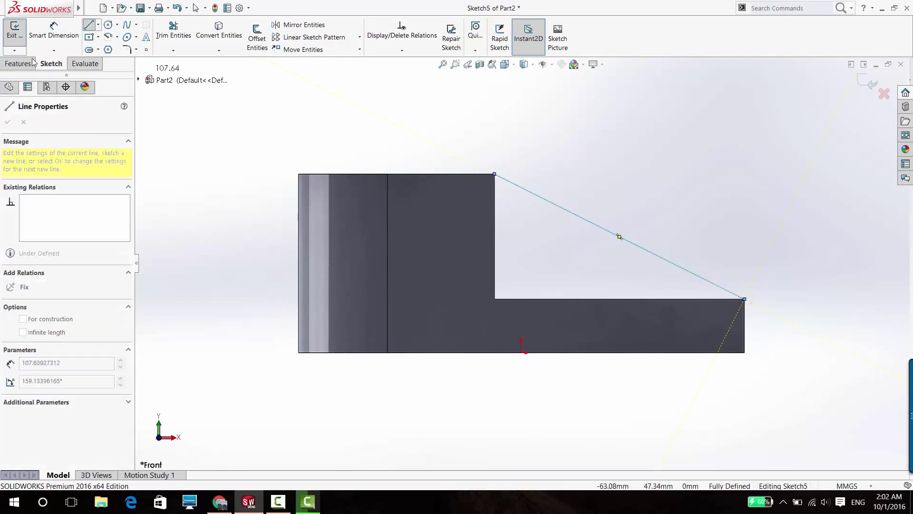
key(Escape)
key(ctrl+7)
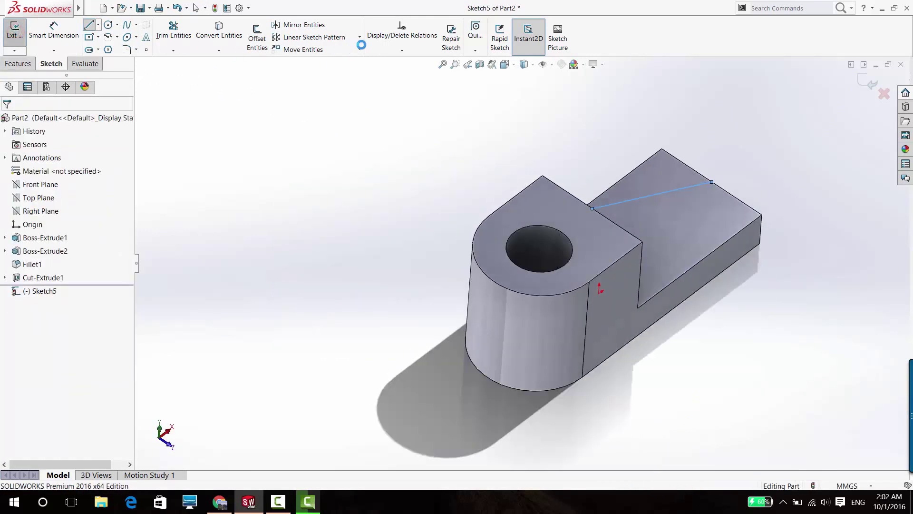
click(872, 84)
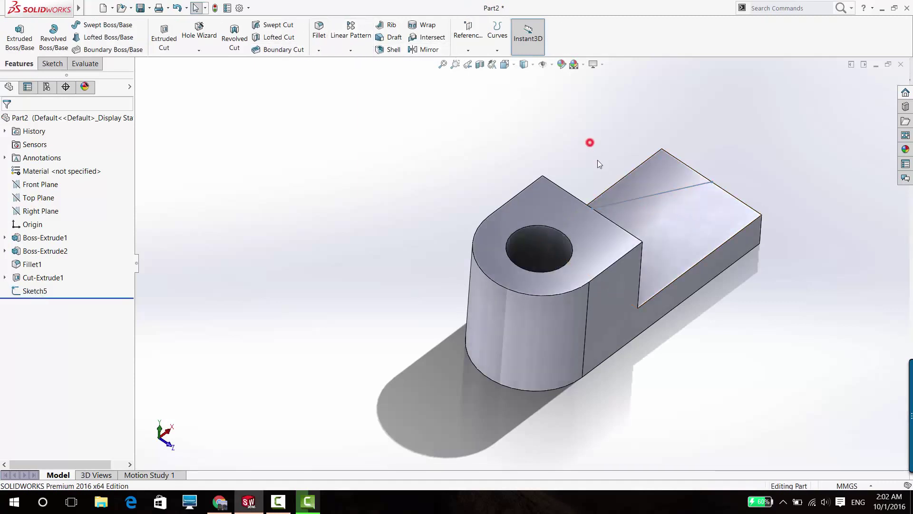
click(616, 203)
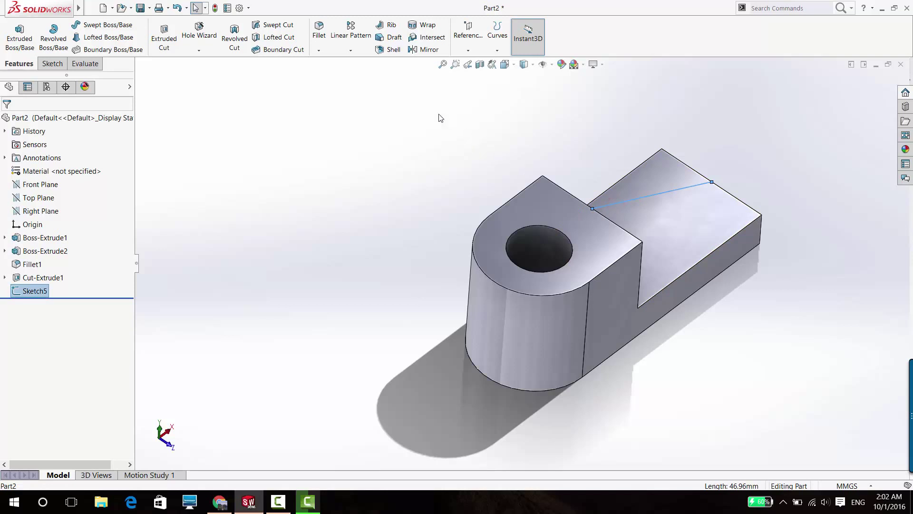
Step: Create Rib1 from the diagonal line sketch with a 7 mm thickness
click(384, 29)
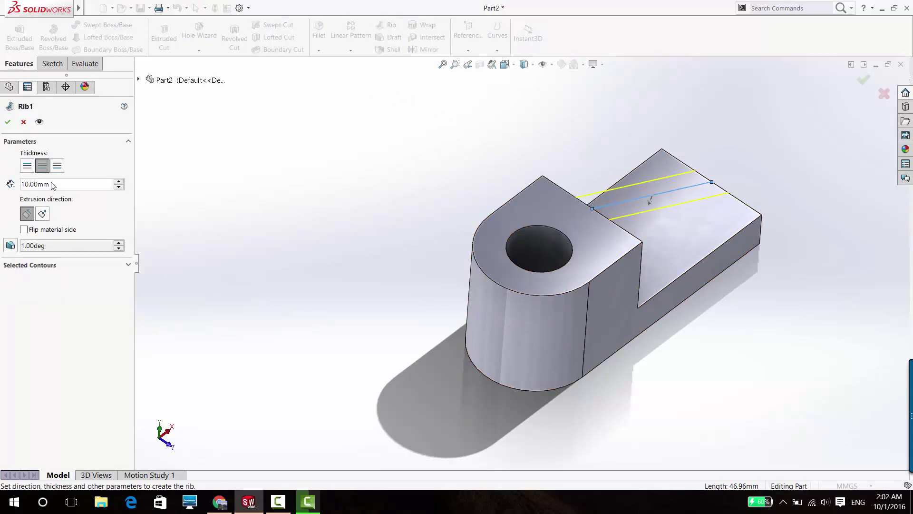
double_click(54, 184)
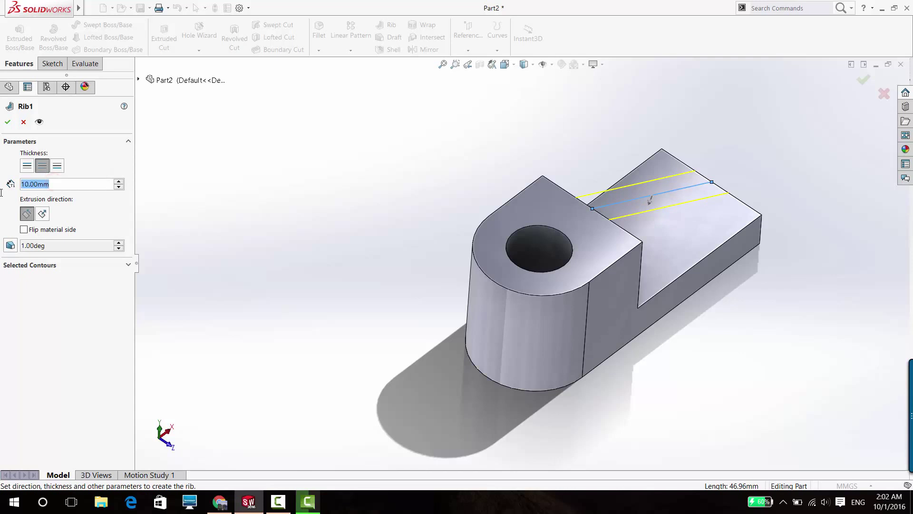
text(7)
key(Return)
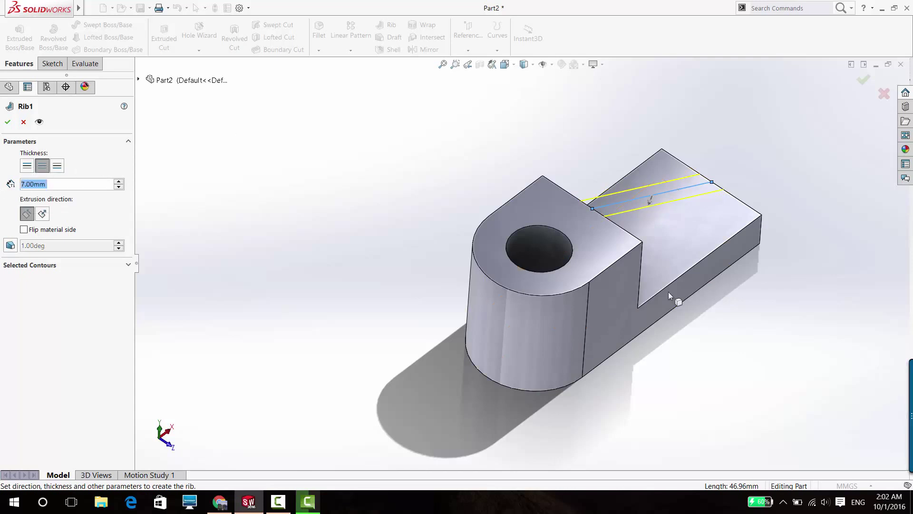
mouse_move(669, 292)
middle_down()
mouse_move(579, 213)
mouse_move(519, 255)
middle_up()
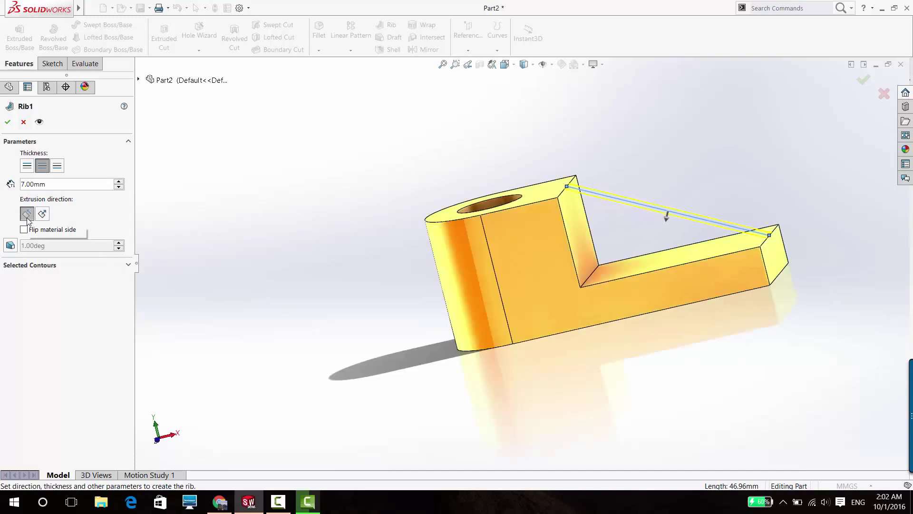
click(14, 124)
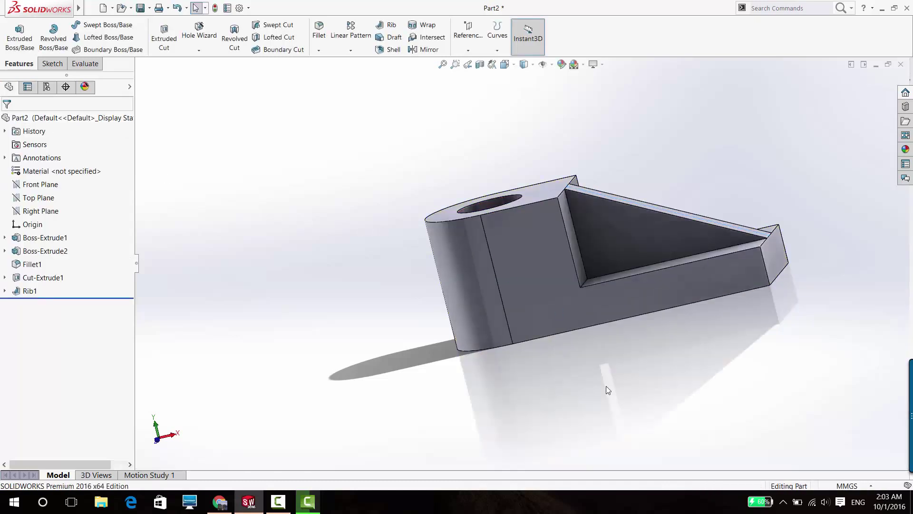
Step: Chamfer both vertical corner edges at the lower arm's end 9 mm at 45°
key(ctrl+7)
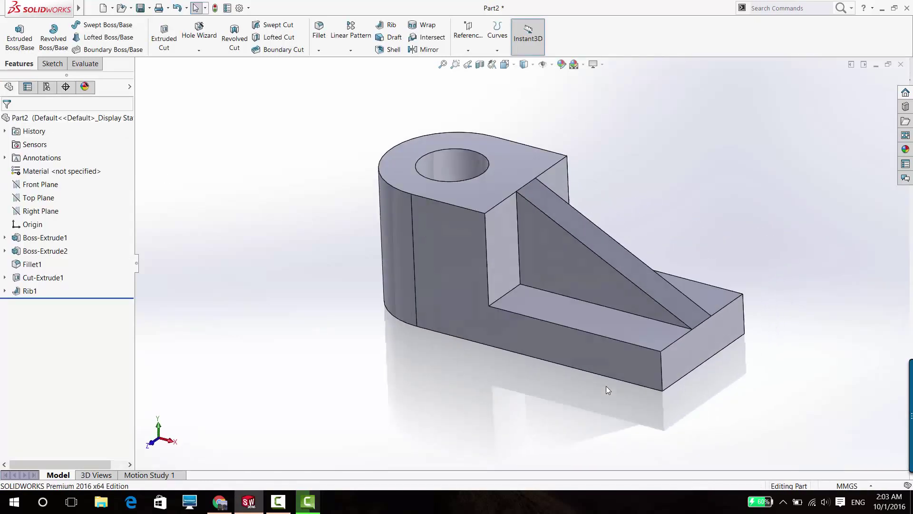
click(603, 411)
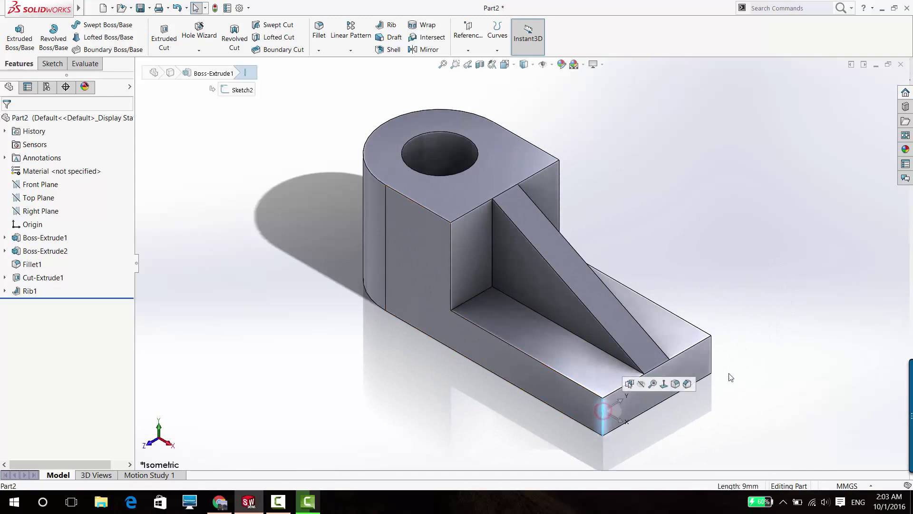
ctrl+click(712, 358)
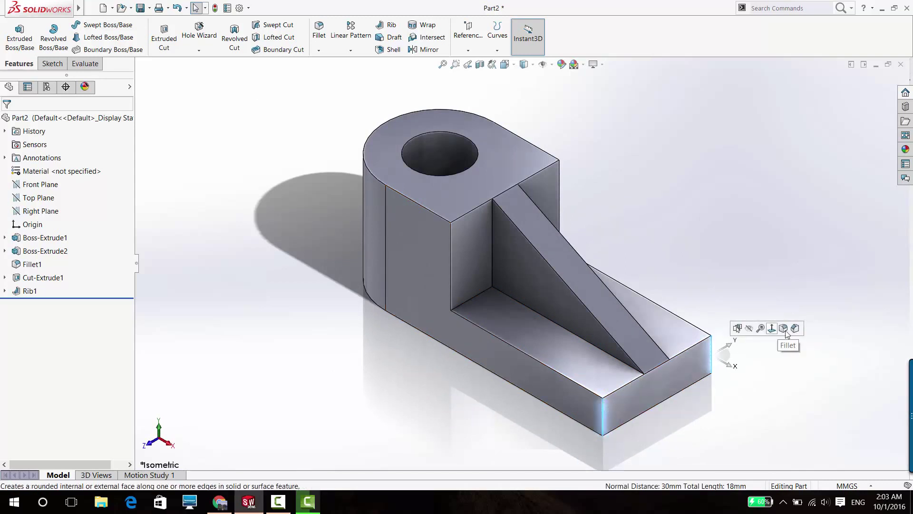
click(795, 329)
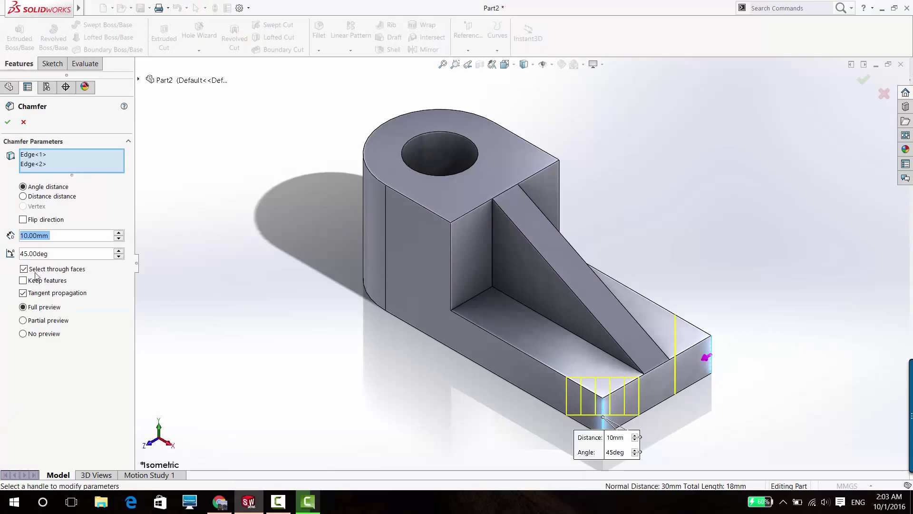
text(9)
key(Return)
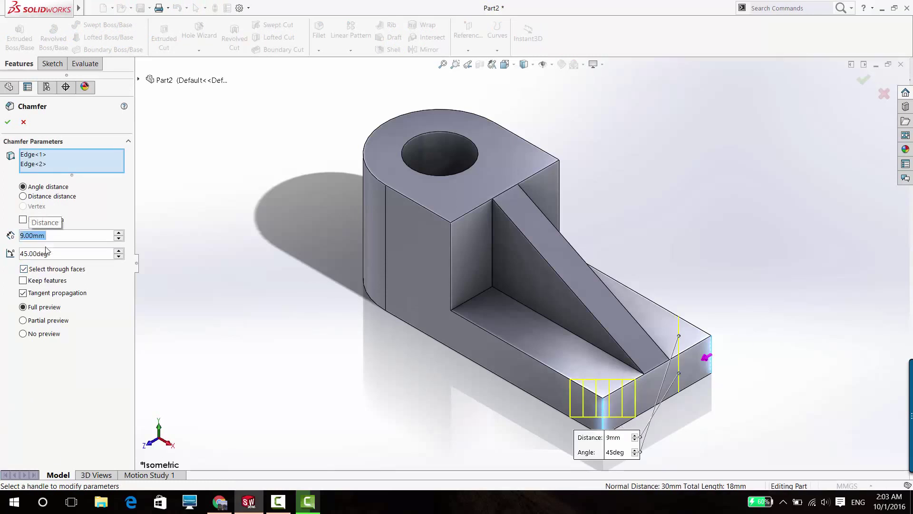
key(Return)
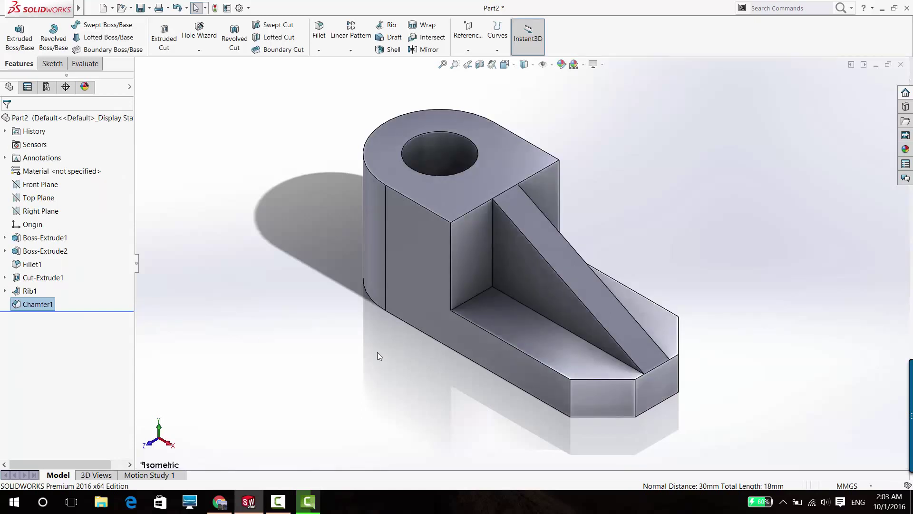
middle_drag(378, 353, 387, 347)
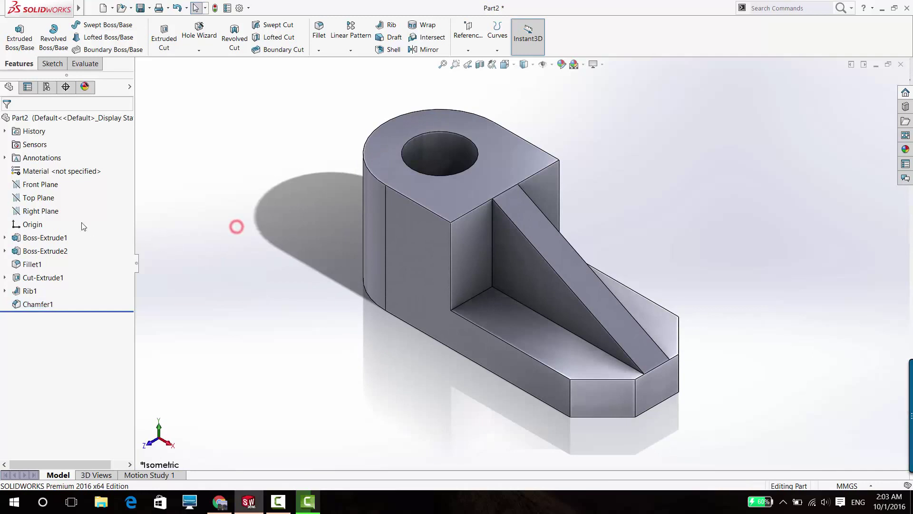
Step: Assign 3003 Alloy from the Aluminium Alloys library as the part's material
right_click(64, 172)
click(82, 180)
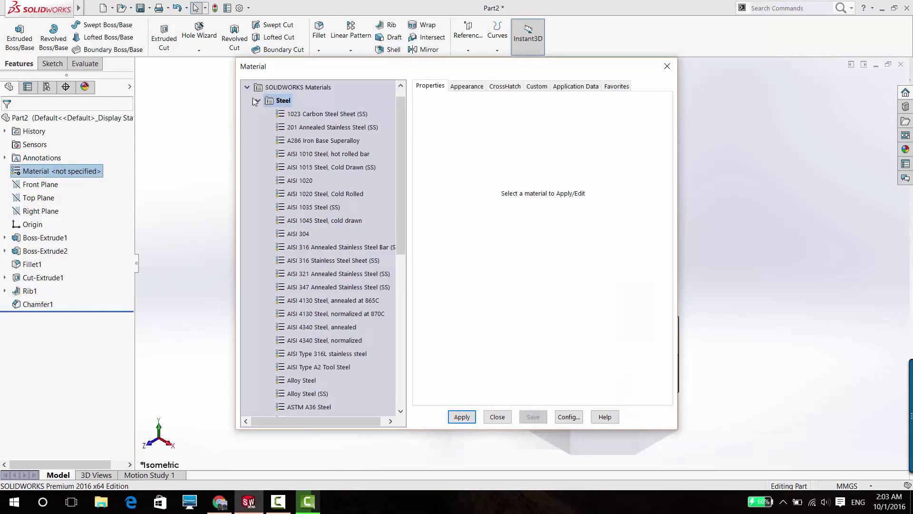
click(256, 100)
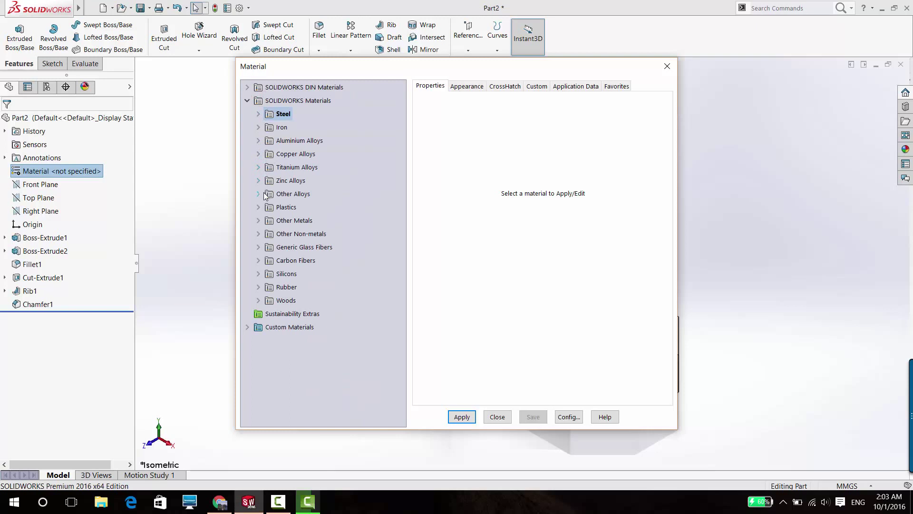
click(259, 140)
scroll(286, 200, down, 6)
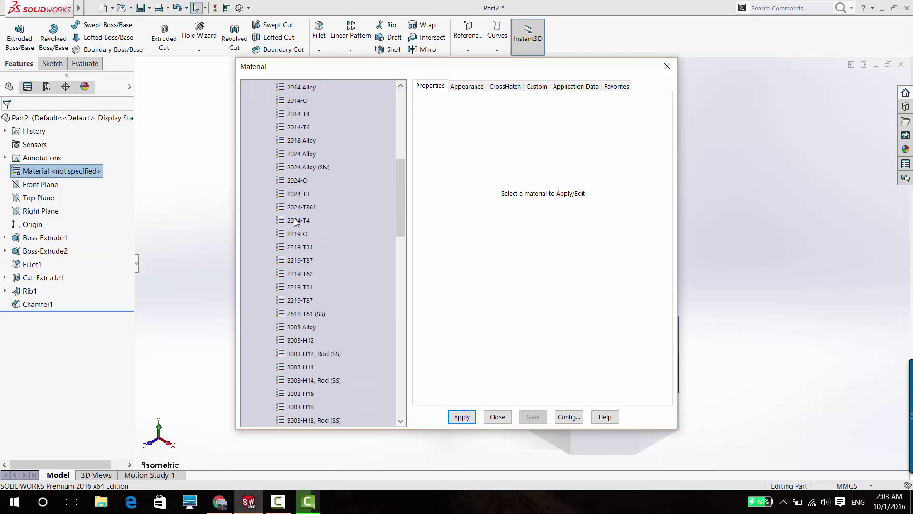
scroll(295, 223, down, 6)
scroll(296, 226, up, 1)
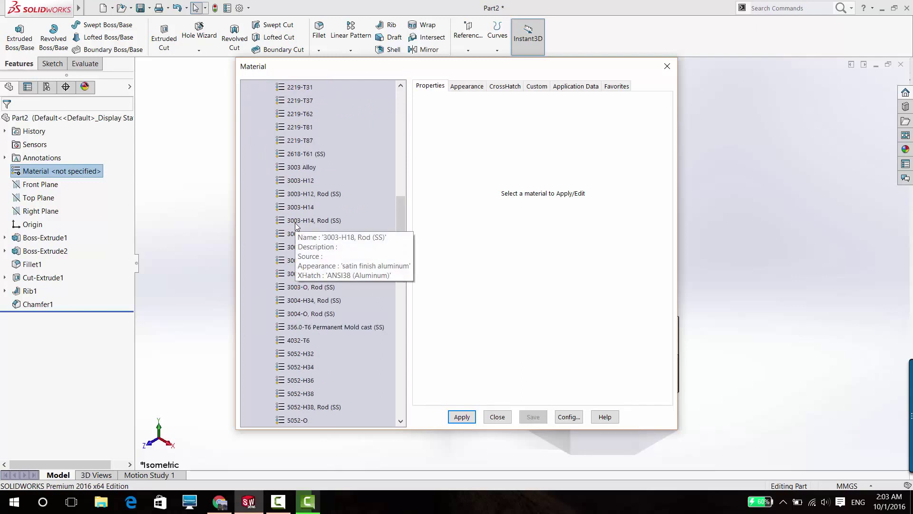
click(303, 168)
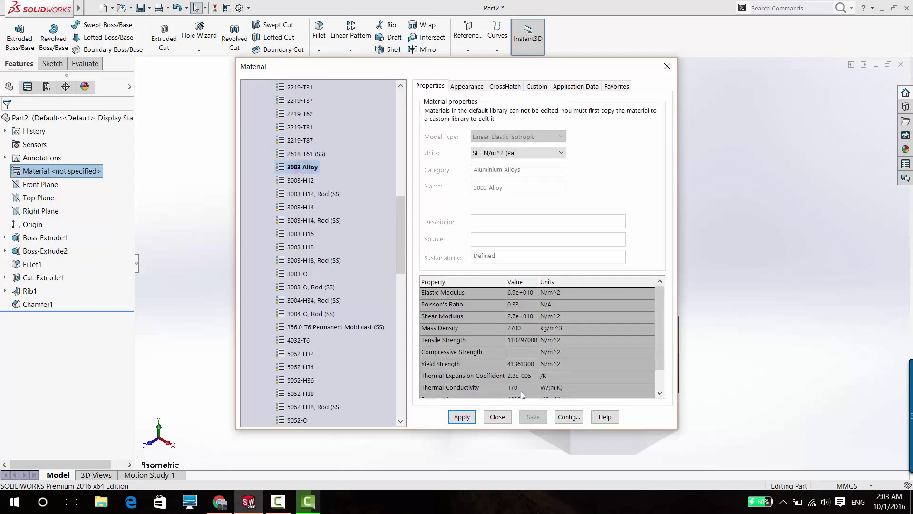
click(462, 417)
click(492, 420)
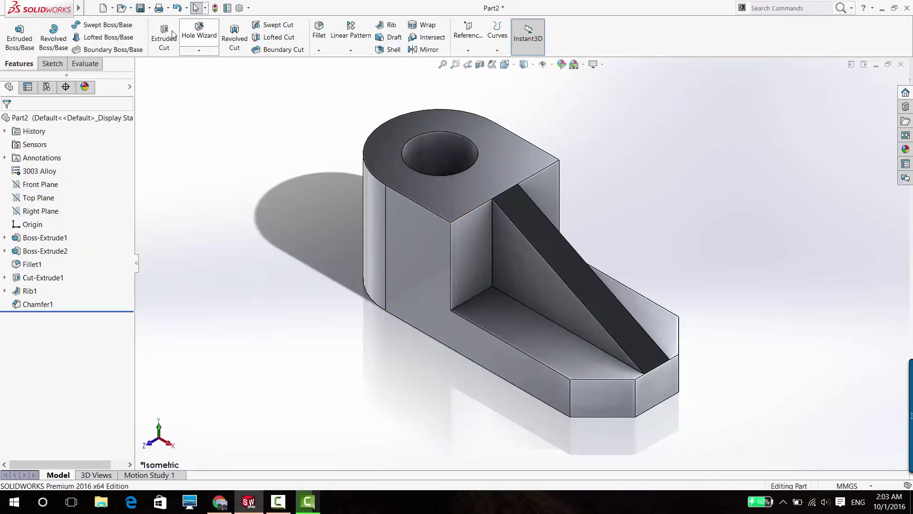
click(129, 9)
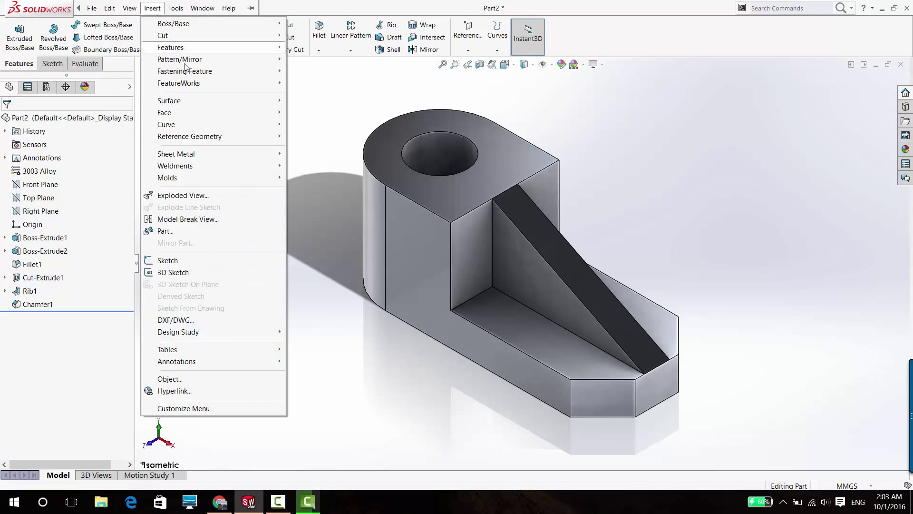
mouse_move(214, 361)
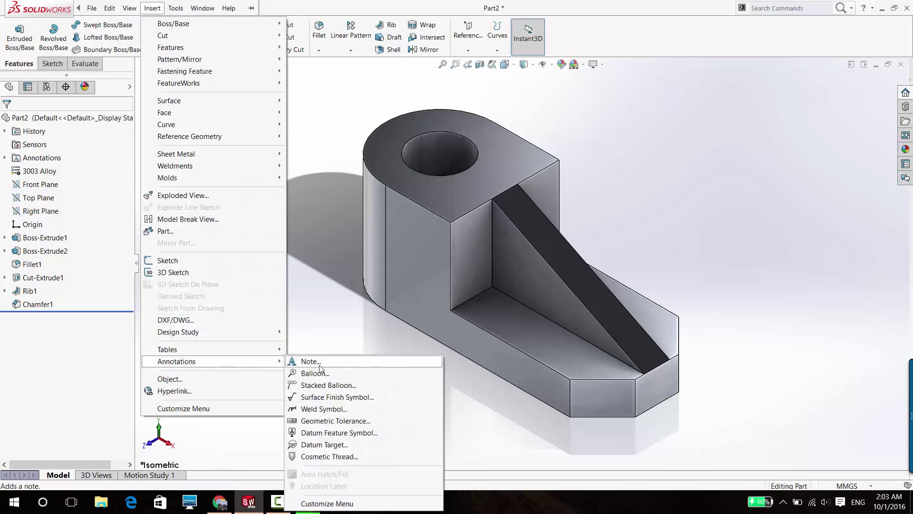
Step: Place a leader note on the boss's top edge and start linking it to a property
key(Escape)
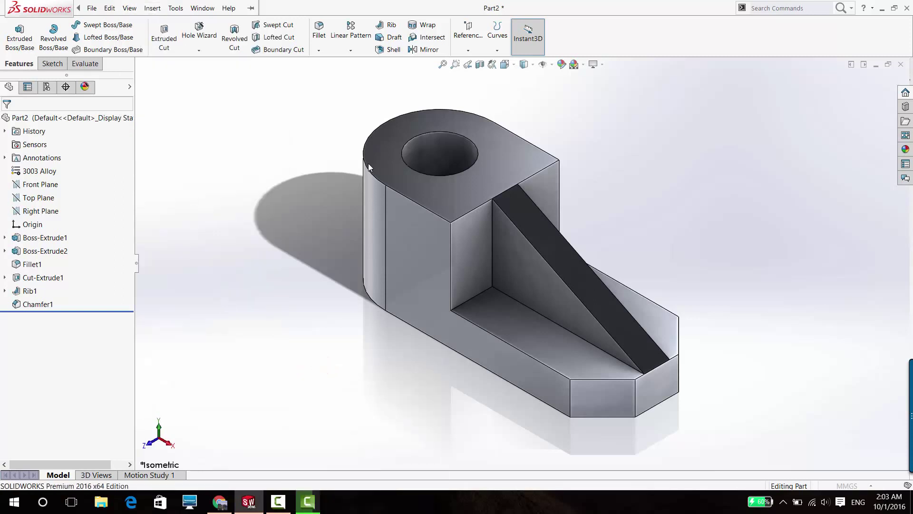
click(363, 158)
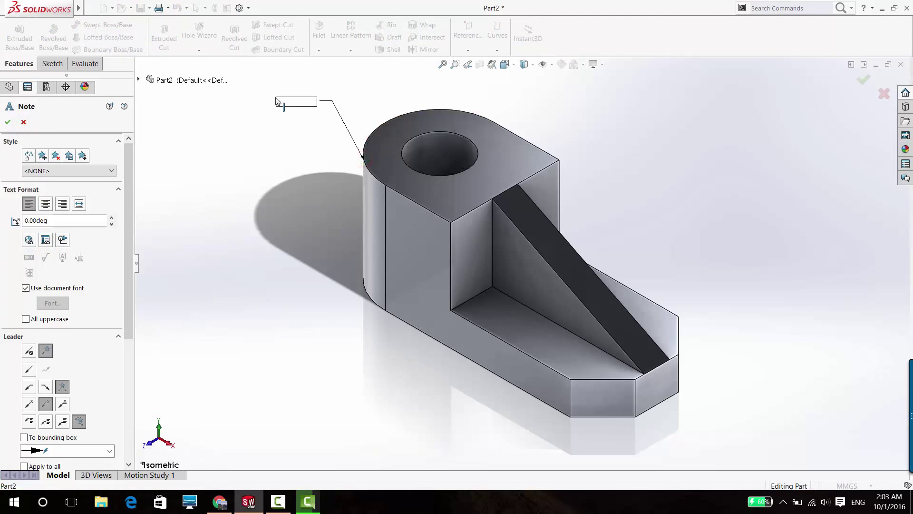
click(276, 102)
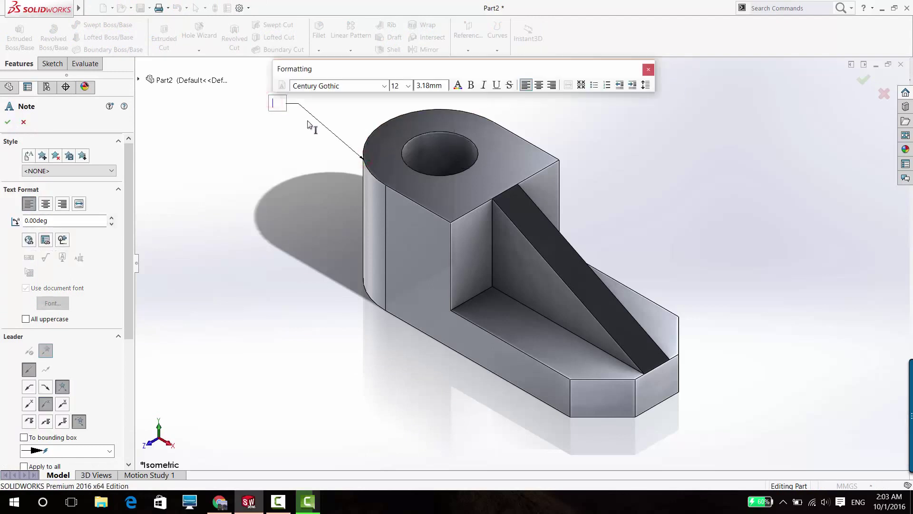
click(45, 239)
Step: Add a custom file property named Weight whose value is linked to the part's Mass
click(193, 104)
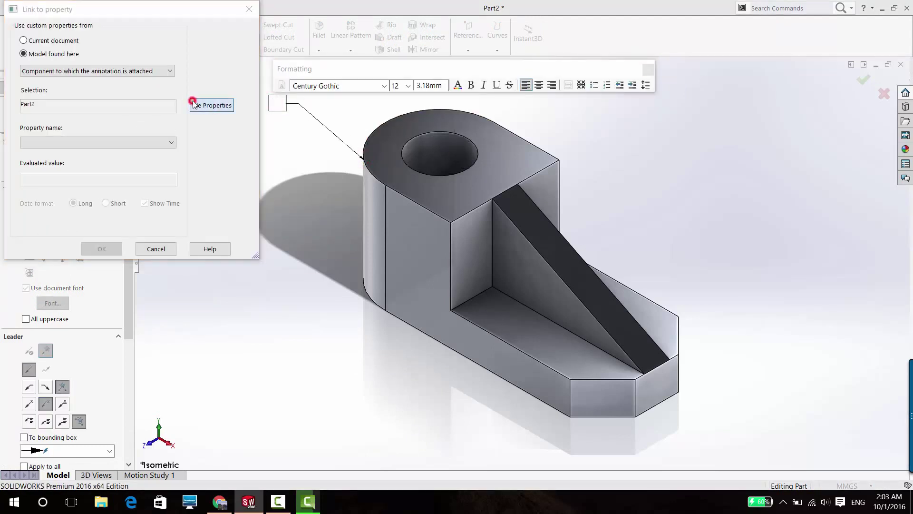
click(242, 144)
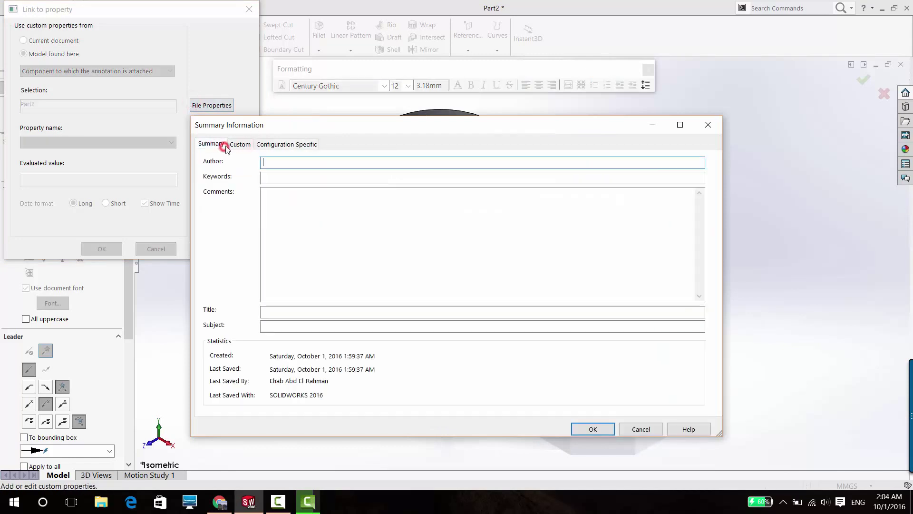
click(244, 148)
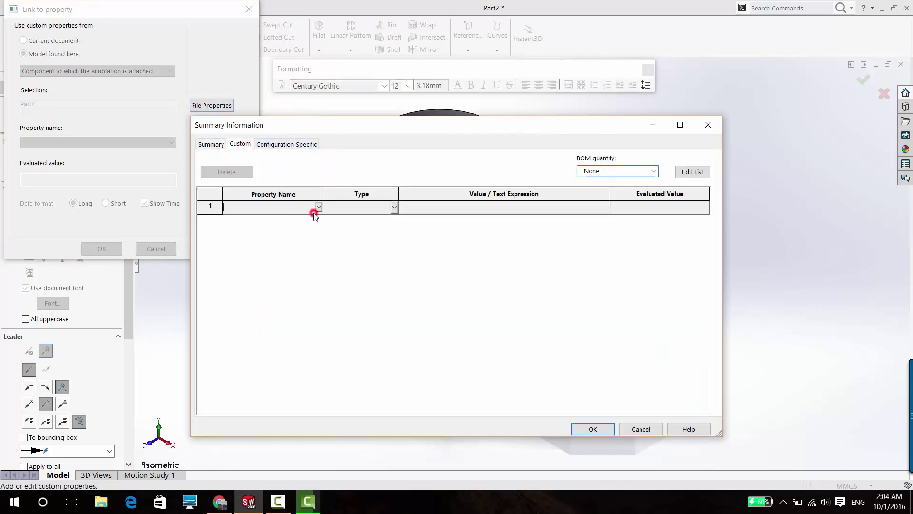
click(316, 208)
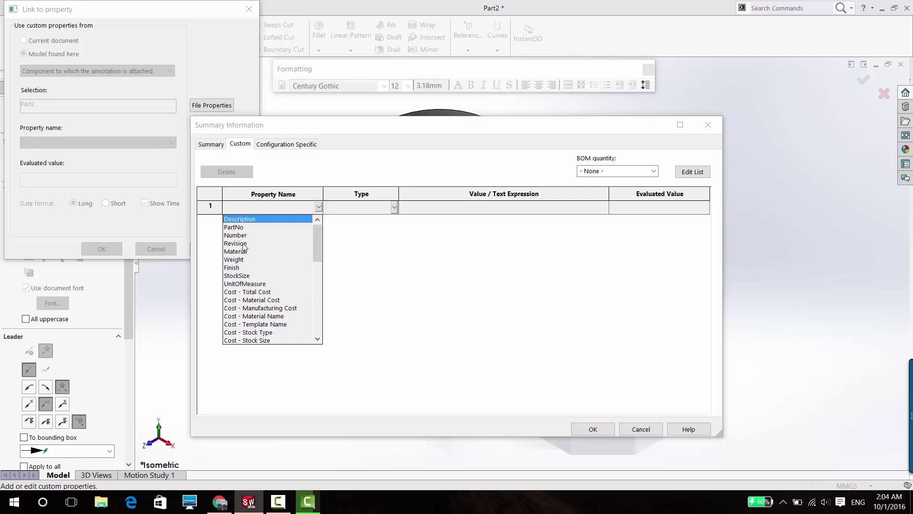
click(240, 259)
click(485, 209)
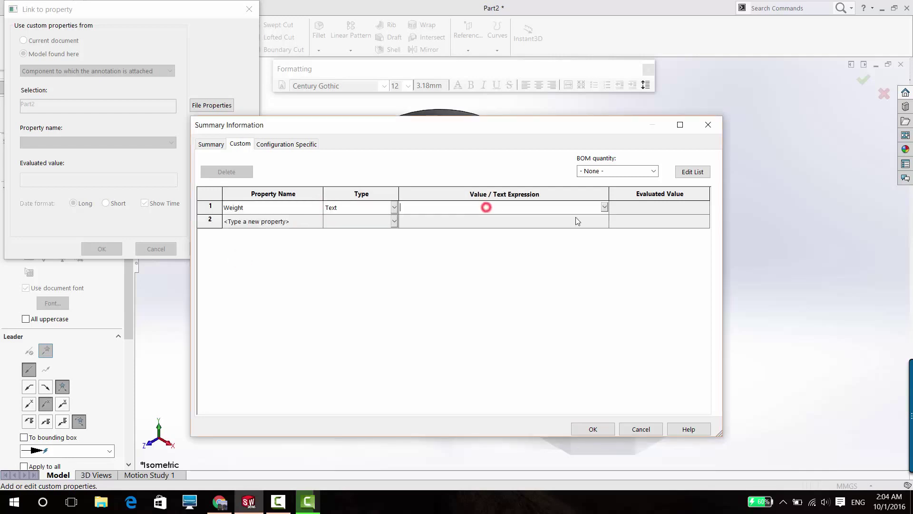
click(605, 207)
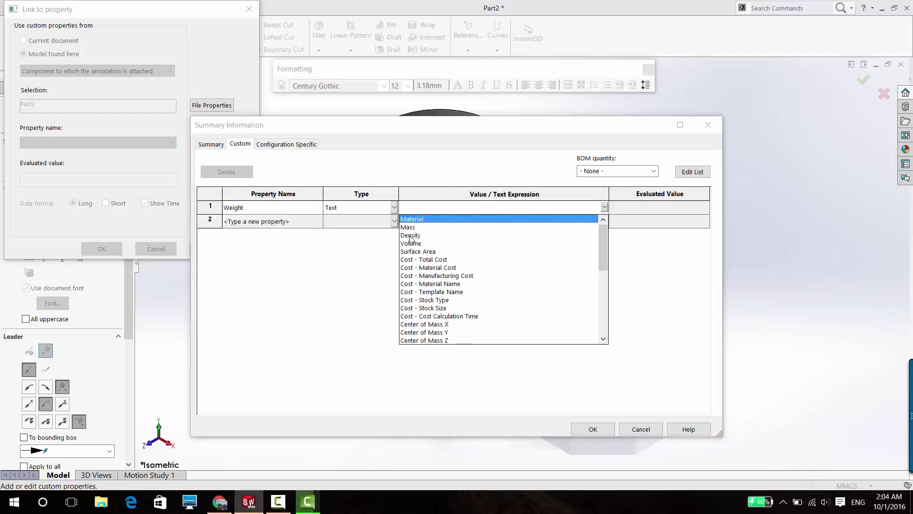
click(408, 227)
click(594, 428)
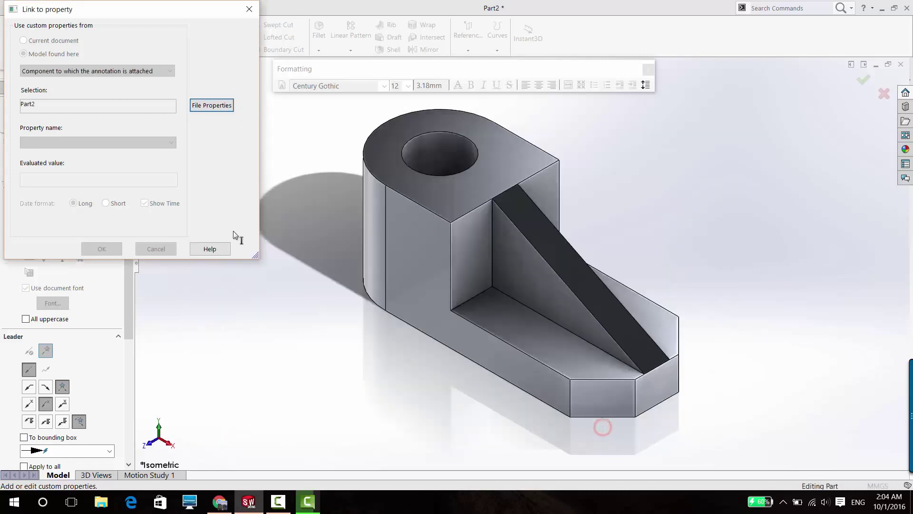
Step: Link the note to Weight, edit it to read 'Mass = 95.04 grams', and move it left
click(127, 143)
click(70, 152)
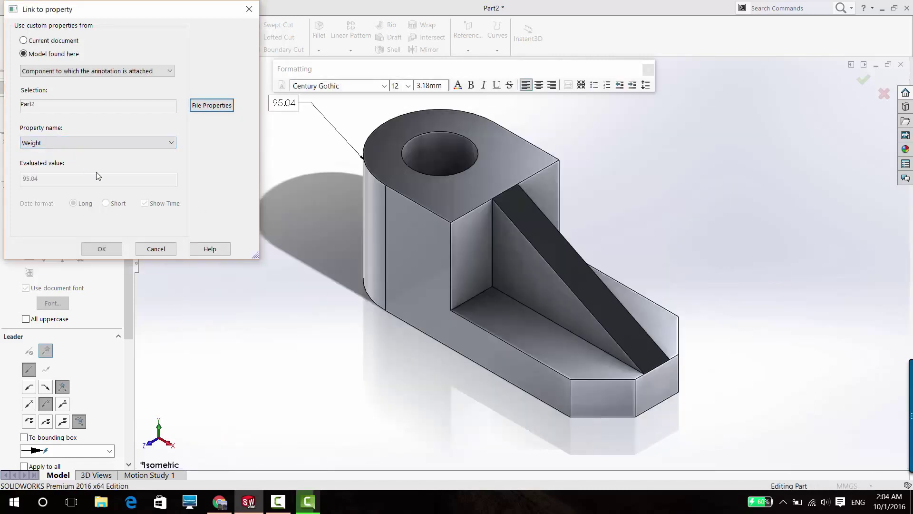
click(102, 248)
click(275, 104)
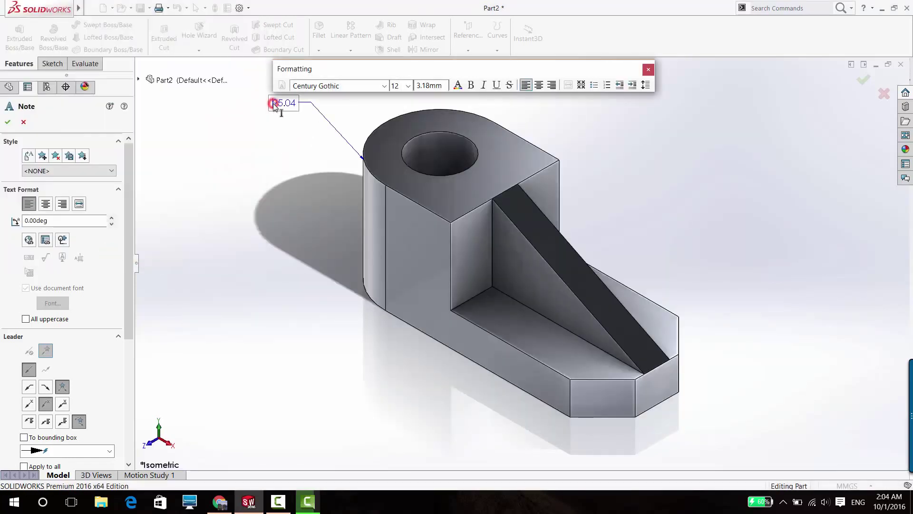
text(Mas)
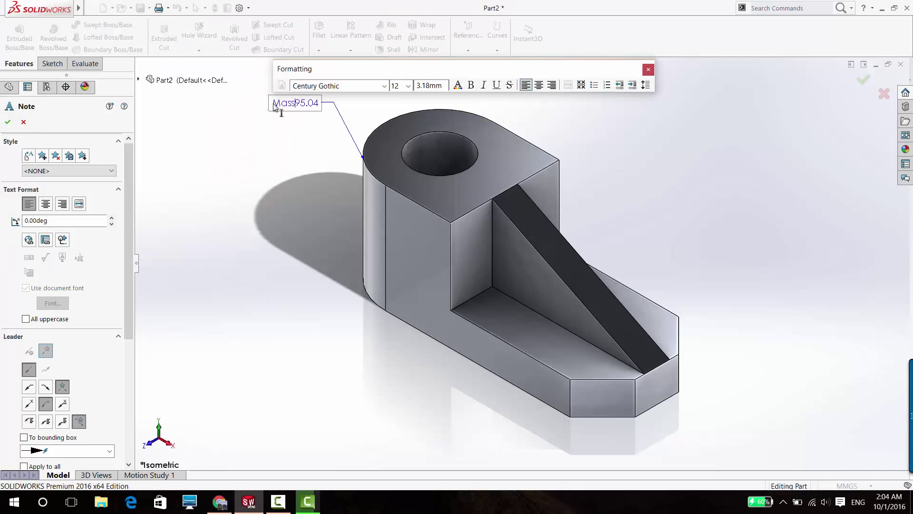
text(s = 95.04 gr)
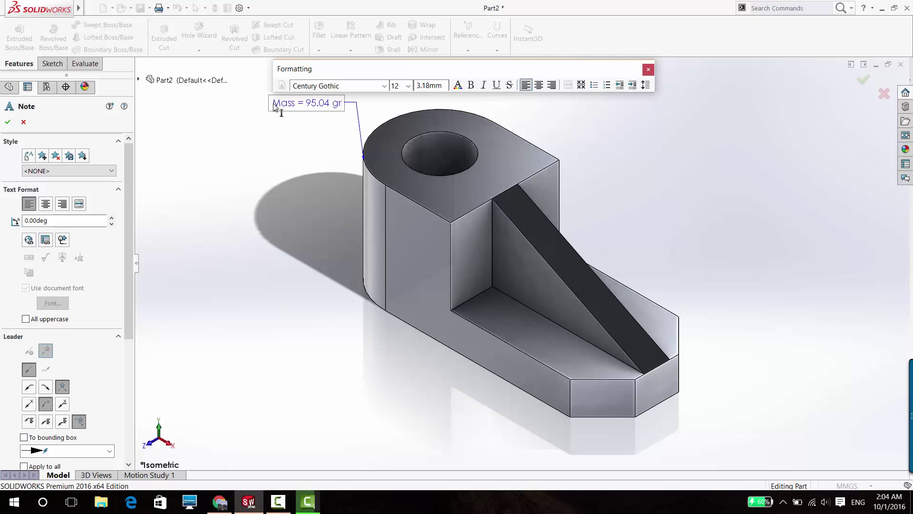
text(ams)
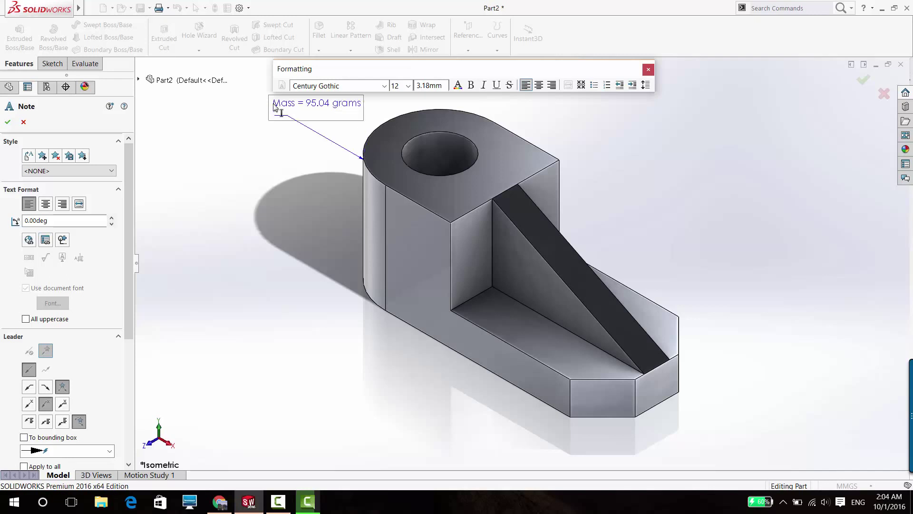
key(BackSpace)
key(Escape)
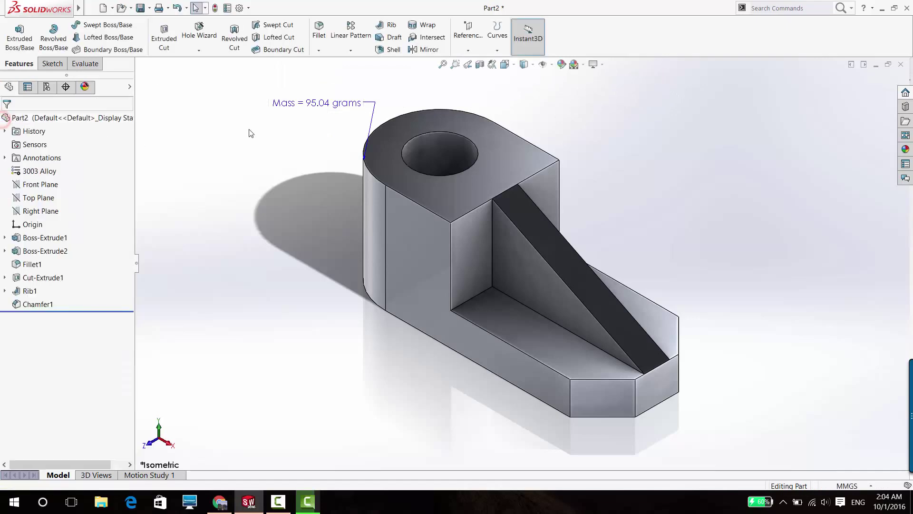
drag(304, 104, 258, 110)
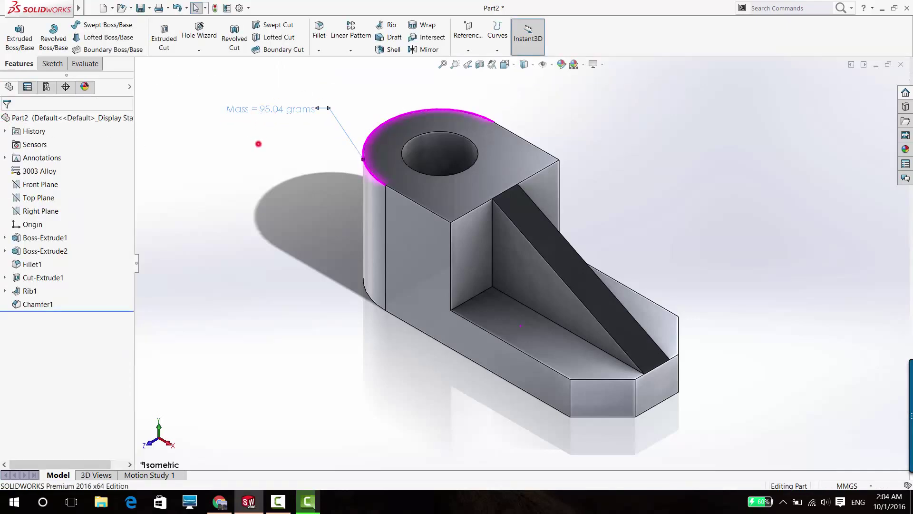